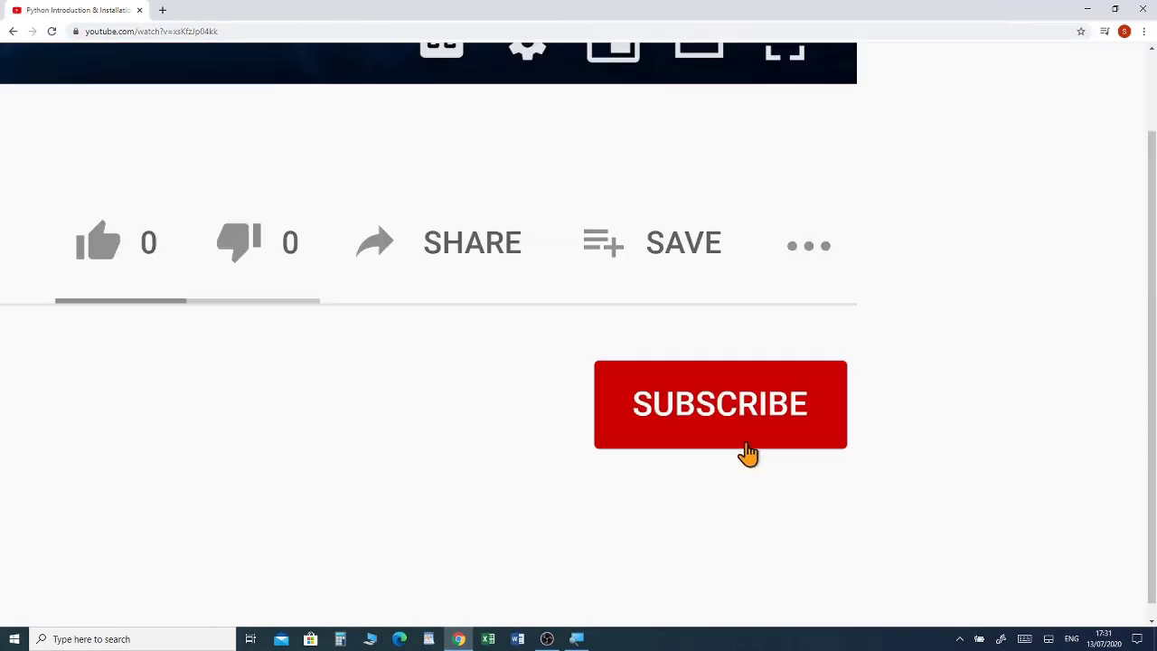
- Subscribe to the channel with notifications set to All
left_click(748, 454)
left_click(805, 411)
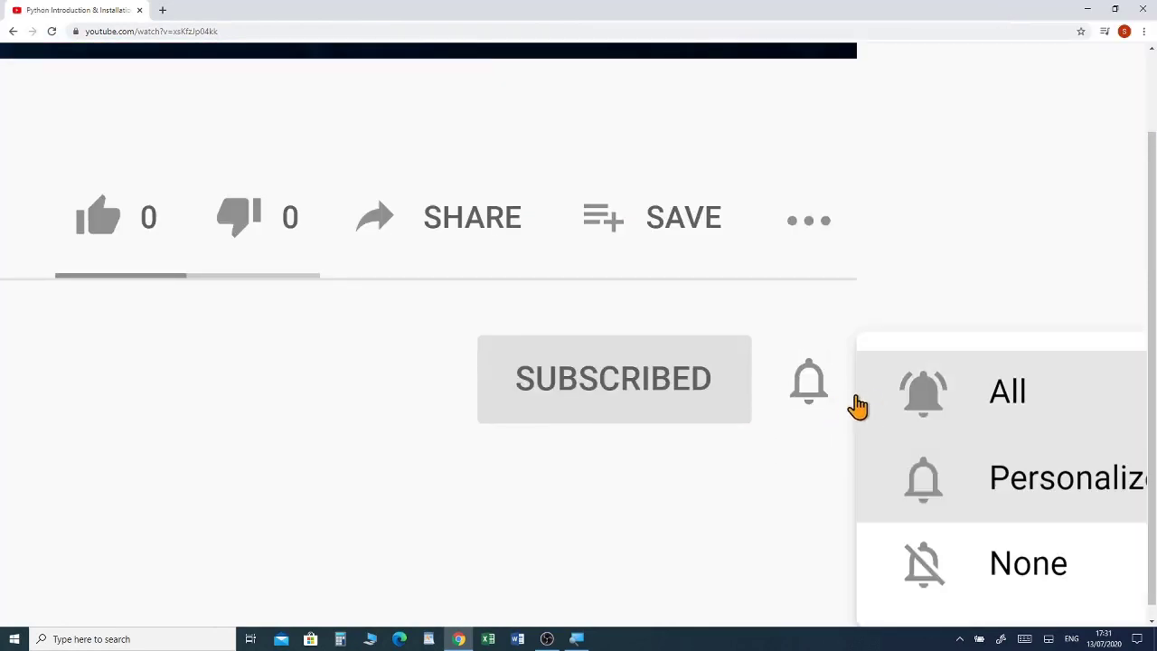
left_click(918, 404)
- Like the video and expand its full description with SHOW MORE
left_click(399, 237)
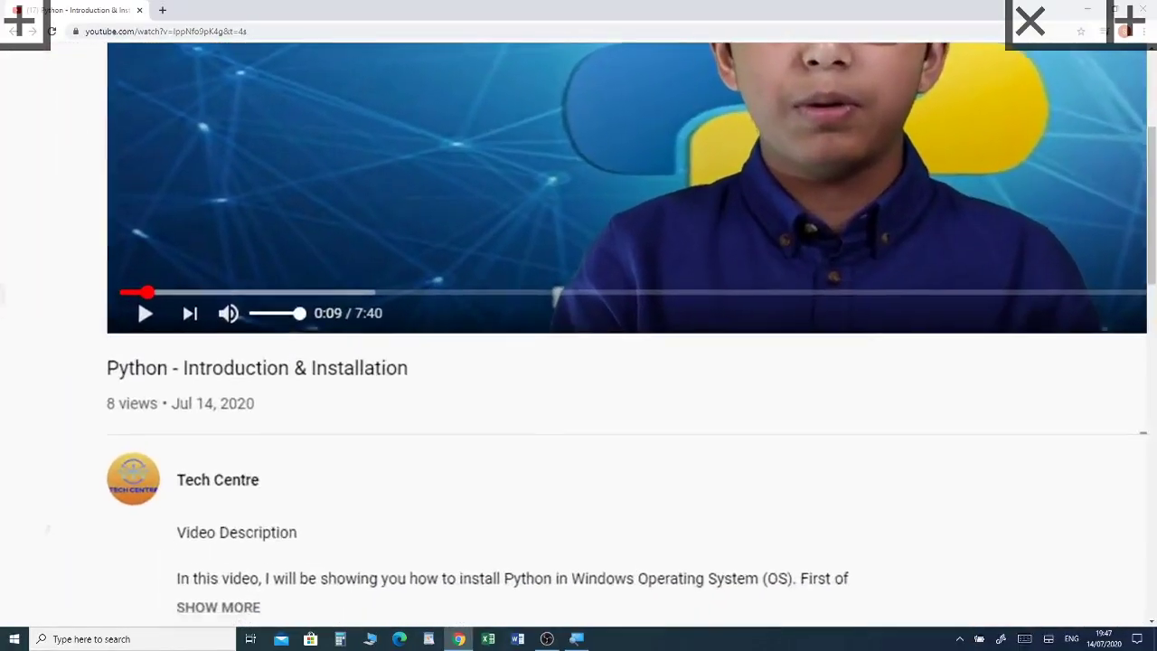
scroll(136, 198, "down", 3)
left_click(217, 458)
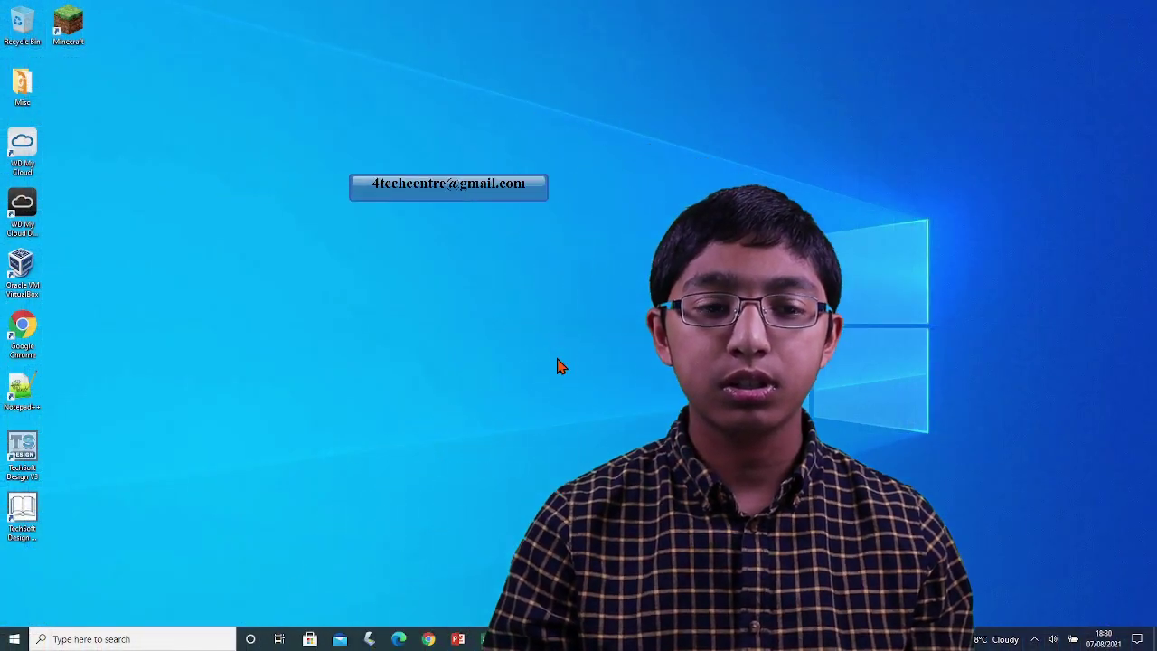
- Launch Paint 3D from the P section of the Start menu app list
left_click(13, 638)
scroll(112, 445, "down", 10)
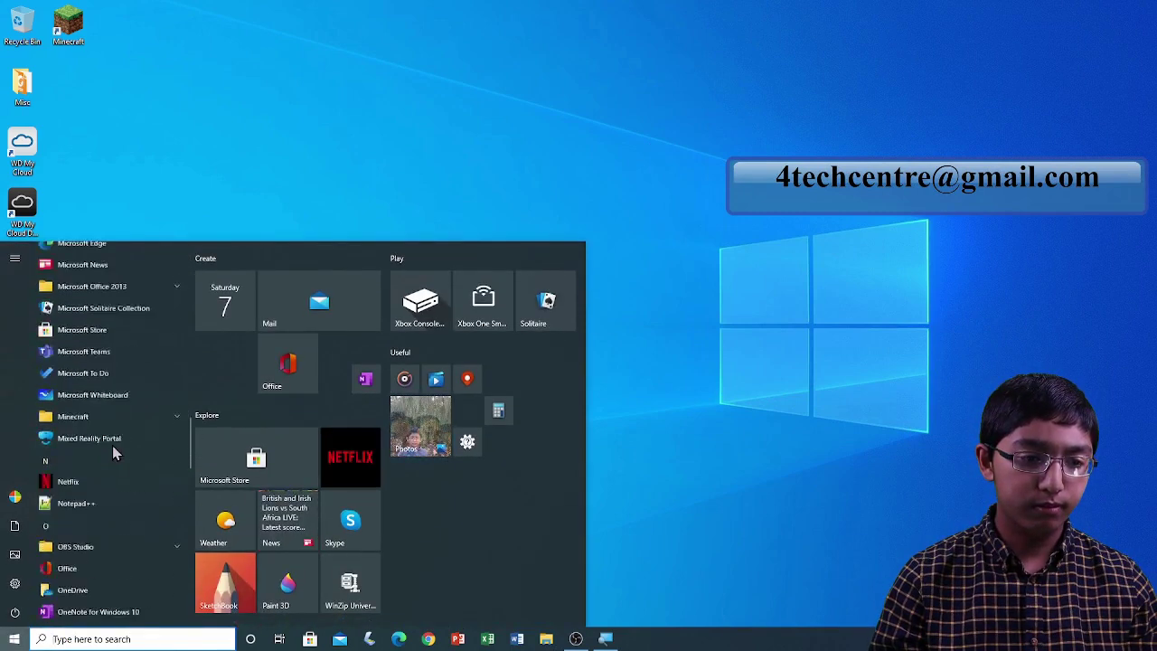
scroll(112, 445, "down", 2)
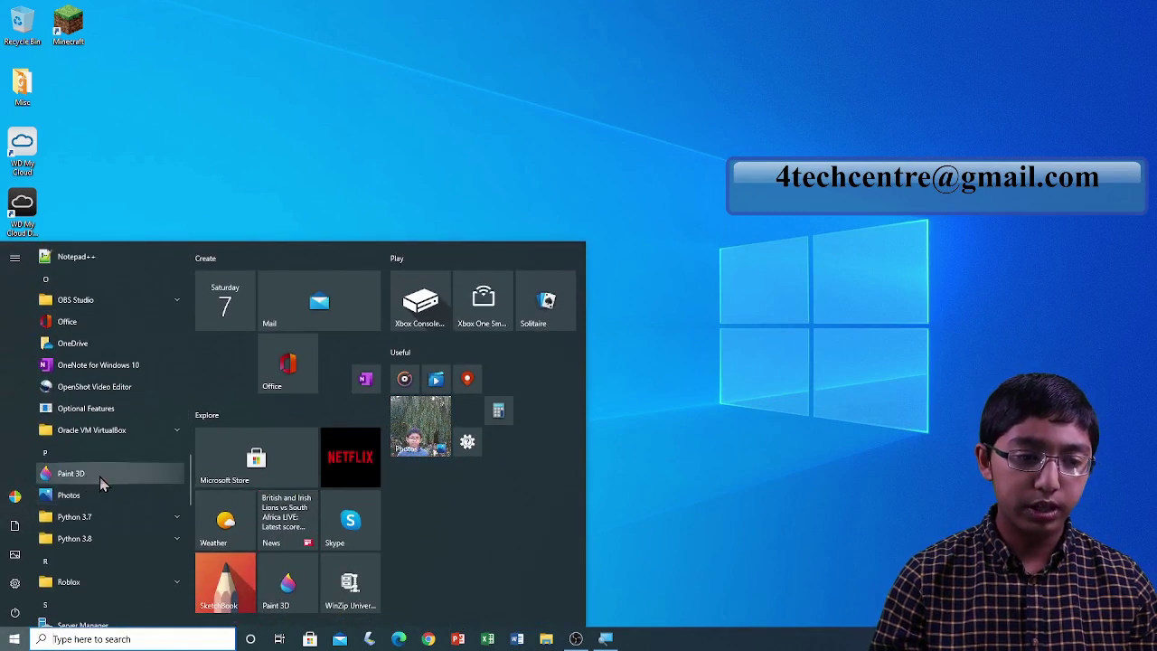
left_click(72, 472)
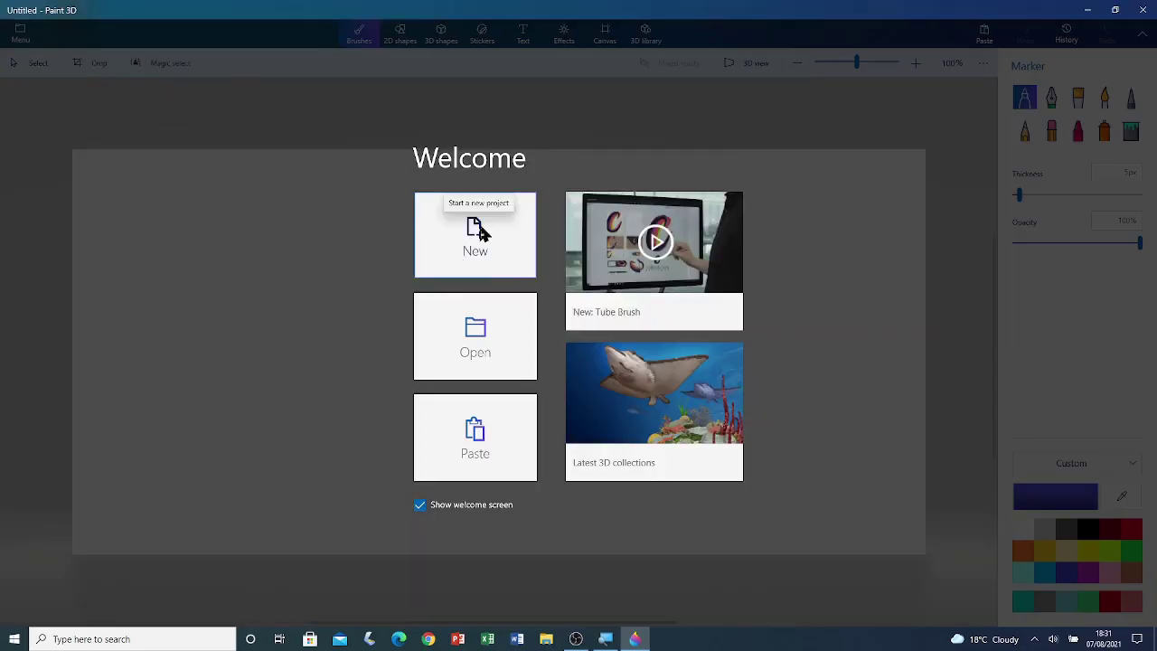
- Create a new blank canvas and choose the Soft edge 3D doodle tool from 3D shapes
left_click(479, 234)
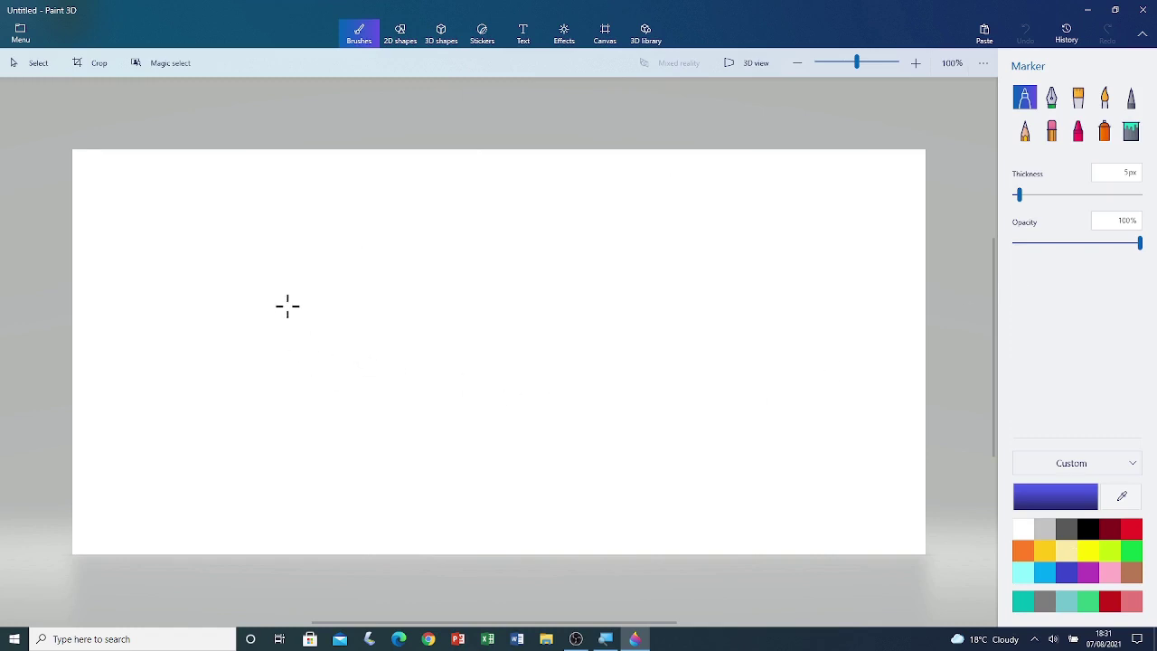
left_click(444, 45)
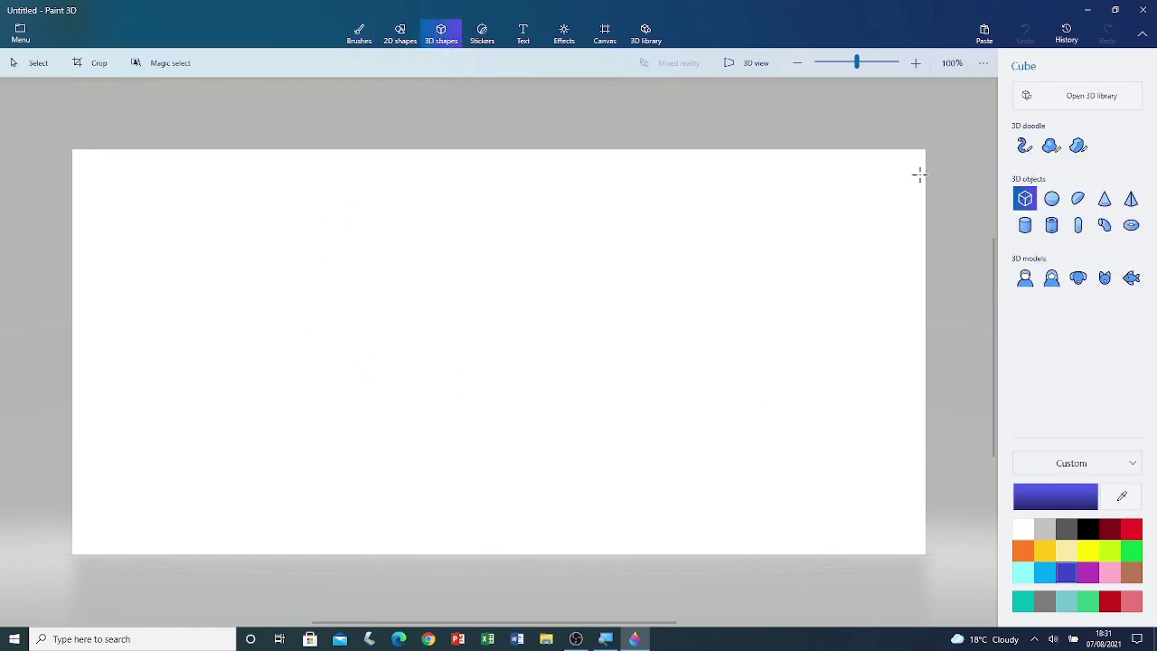
left_click(1051, 146)
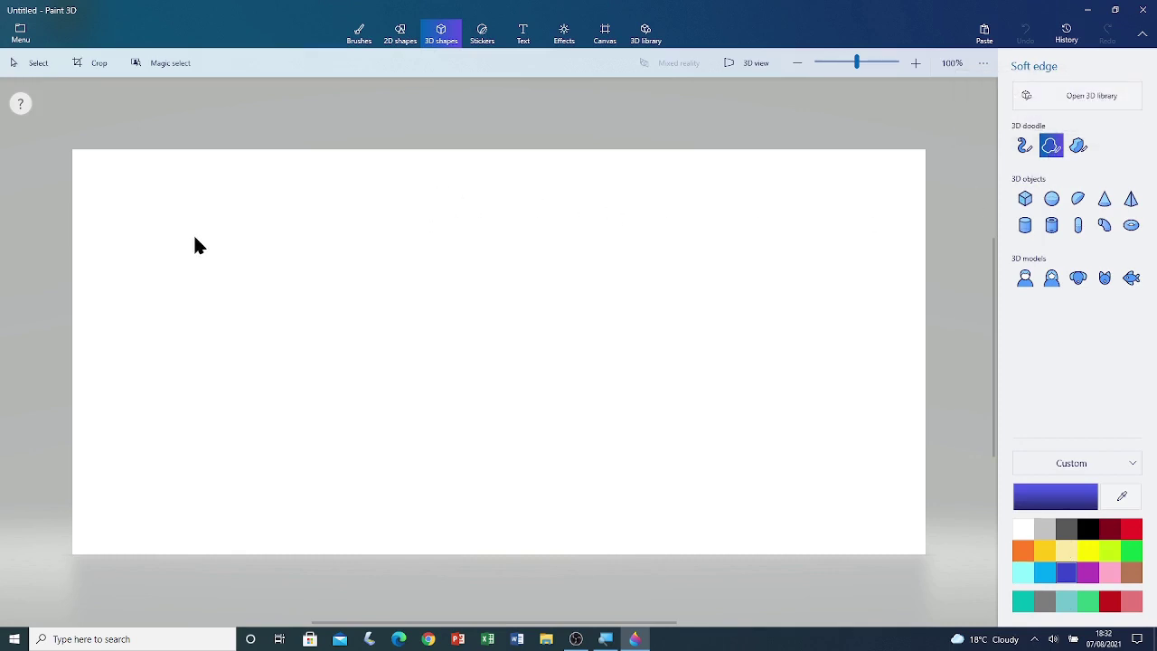
- Outline a rectangle with the Soft edge doodle tool and close it at the start point
left_click(298, 296)
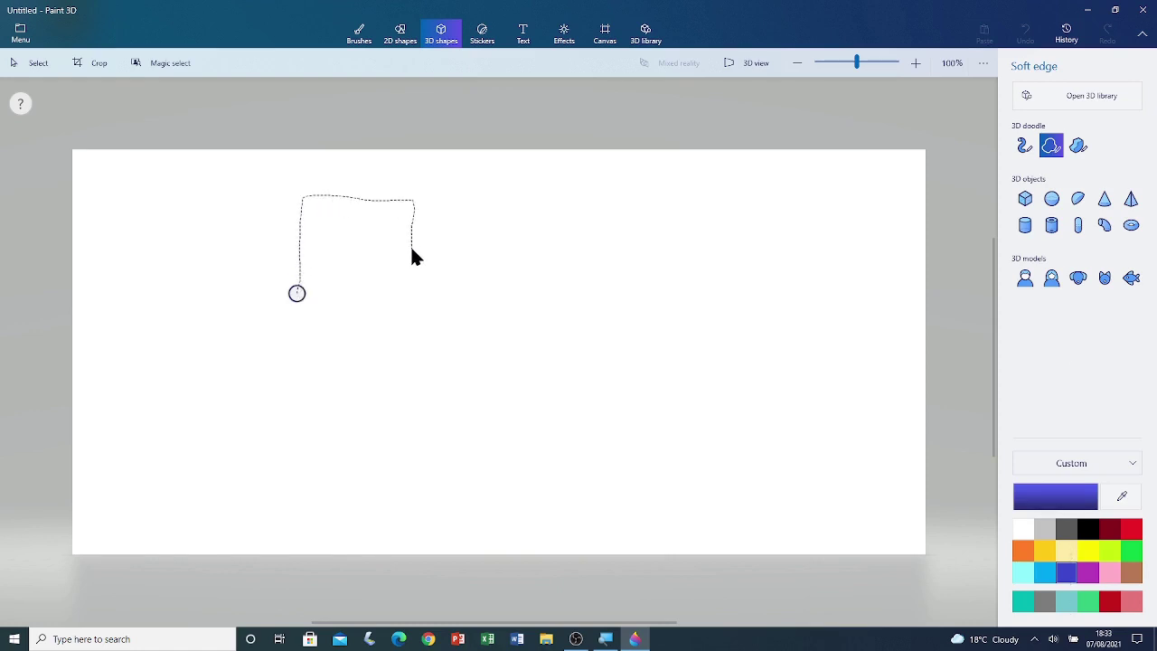
left_click(297, 295)
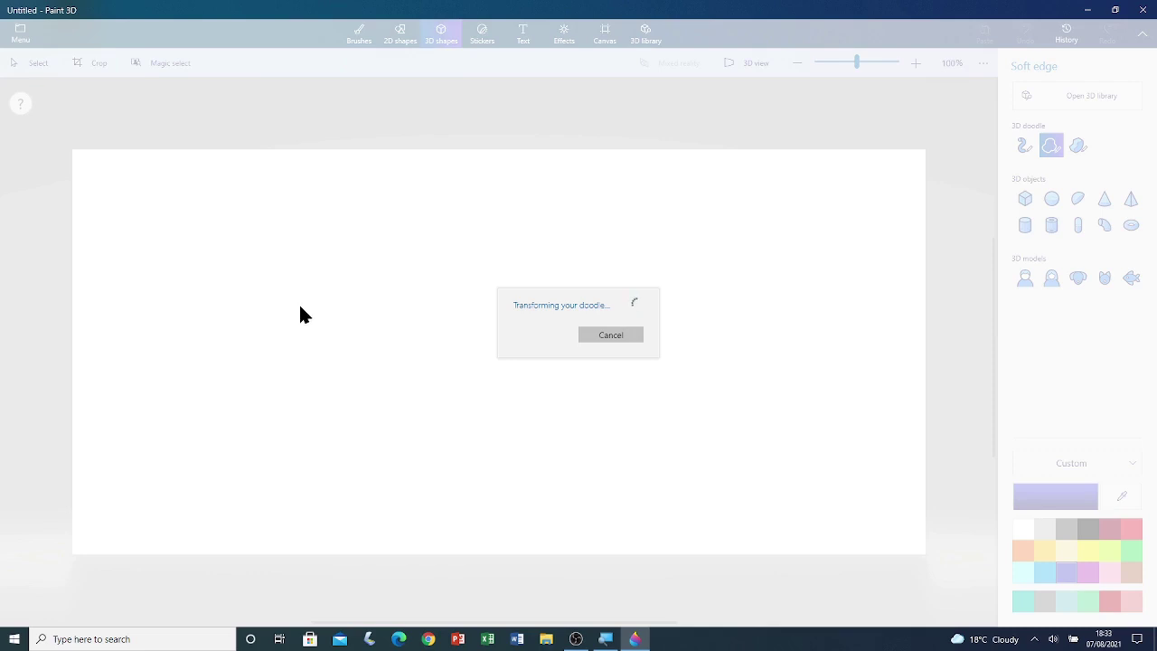
- Rotate the blue shape sideways around its vertical axis into a tall narrow oval
scroll(282, 187, "up", 1, "ctrl")
scroll(283, 187, "up", 3, "ctrl")
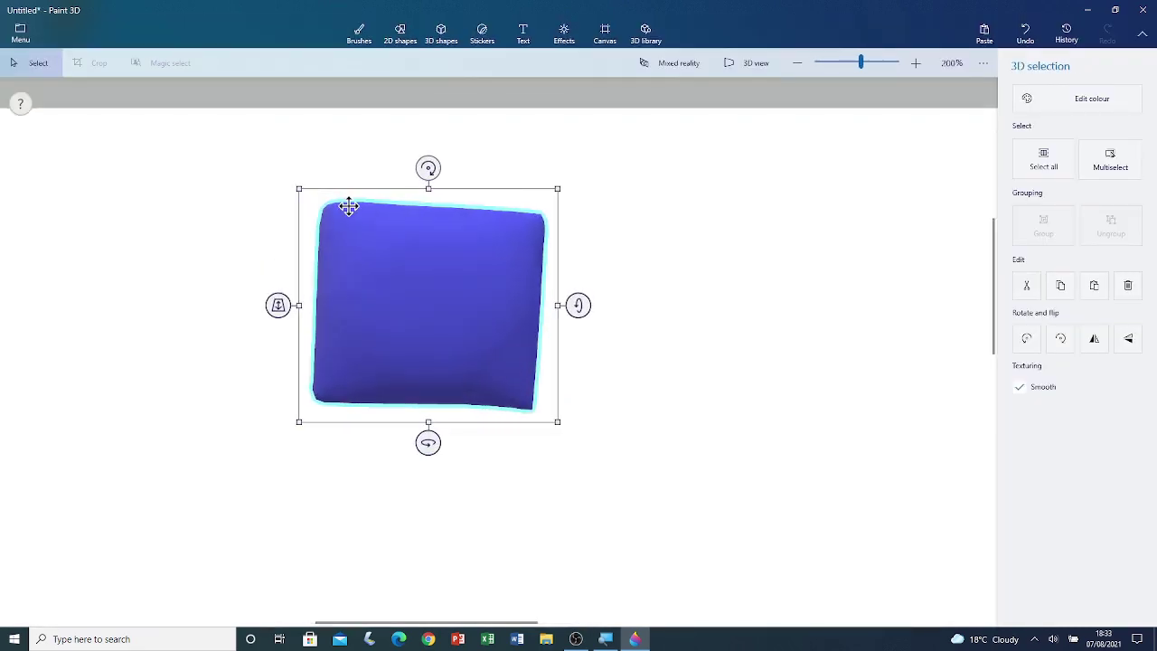
scroll(349, 207, "up", 10, "ctrl")
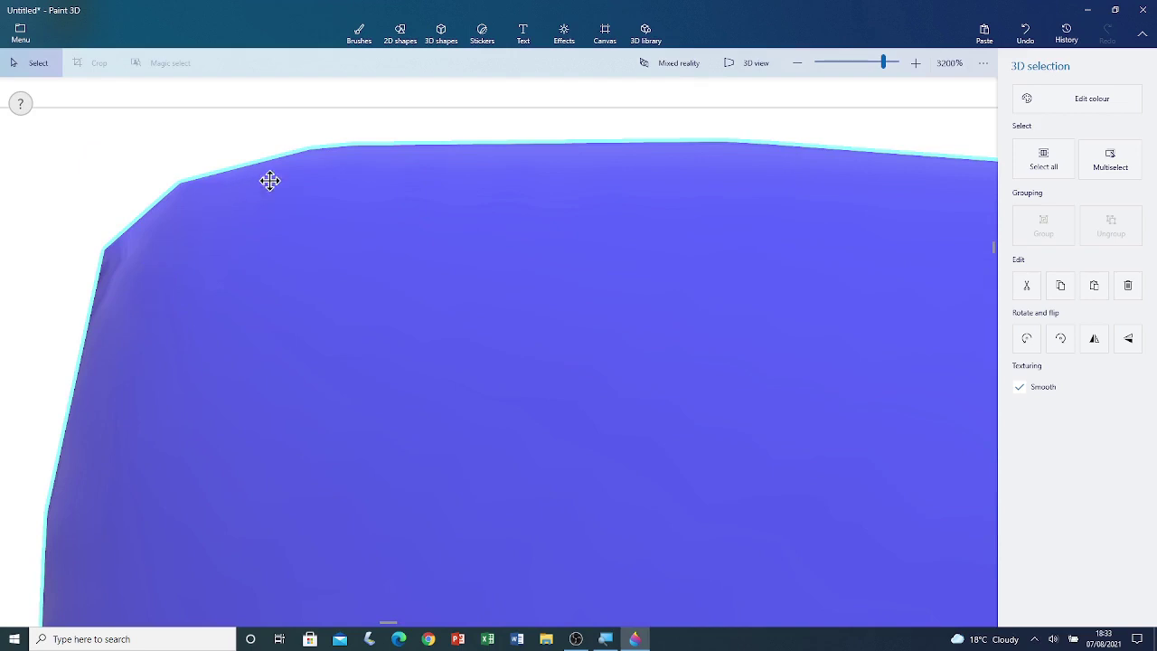
scroll(180, 328, "down", 2, "ctrl")
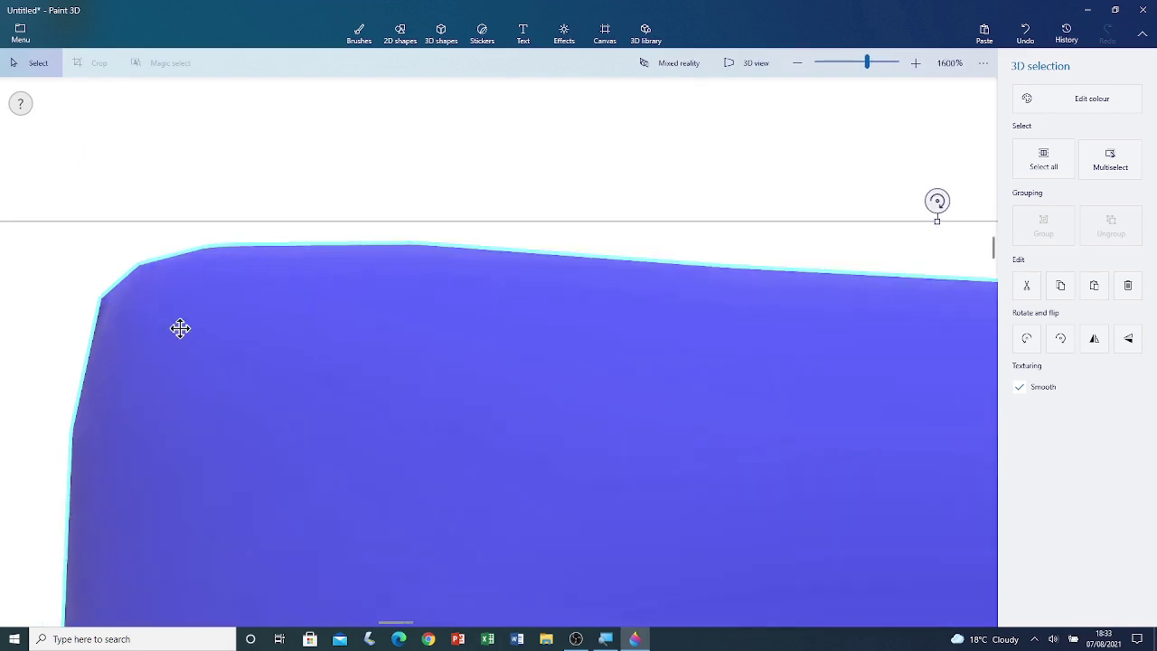
scroll(180, 328, "down", 4, "ctrl")
scroll(506, 356, "up", 3, "ctrl")
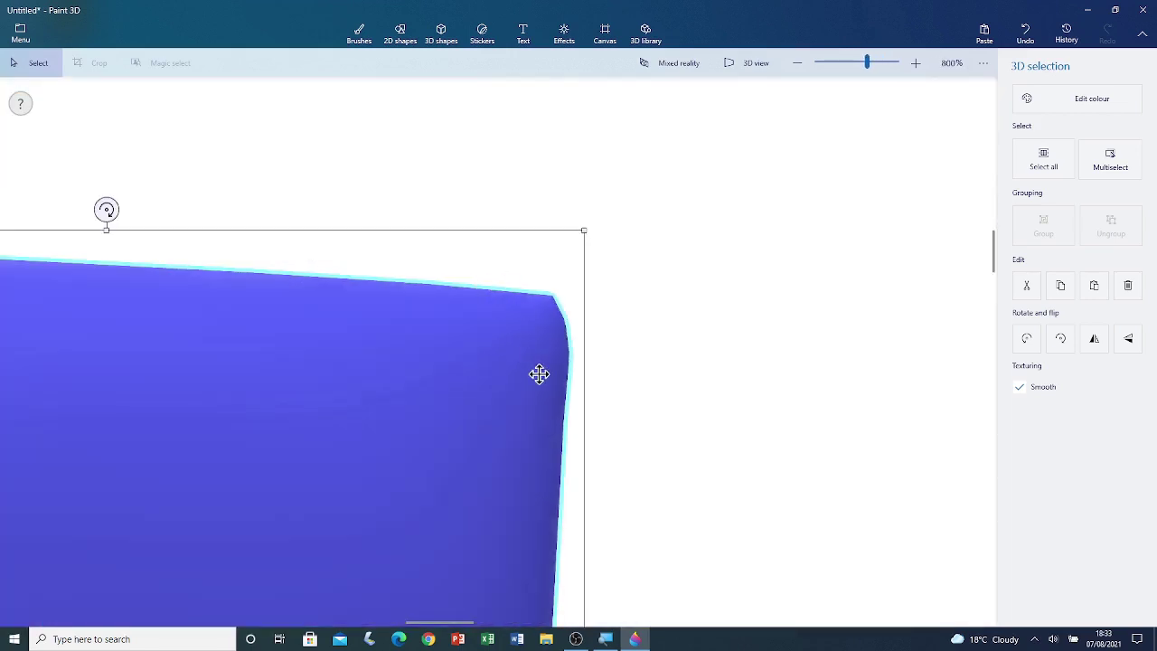
scroll(266, 336, "down", 6, "ctrl")
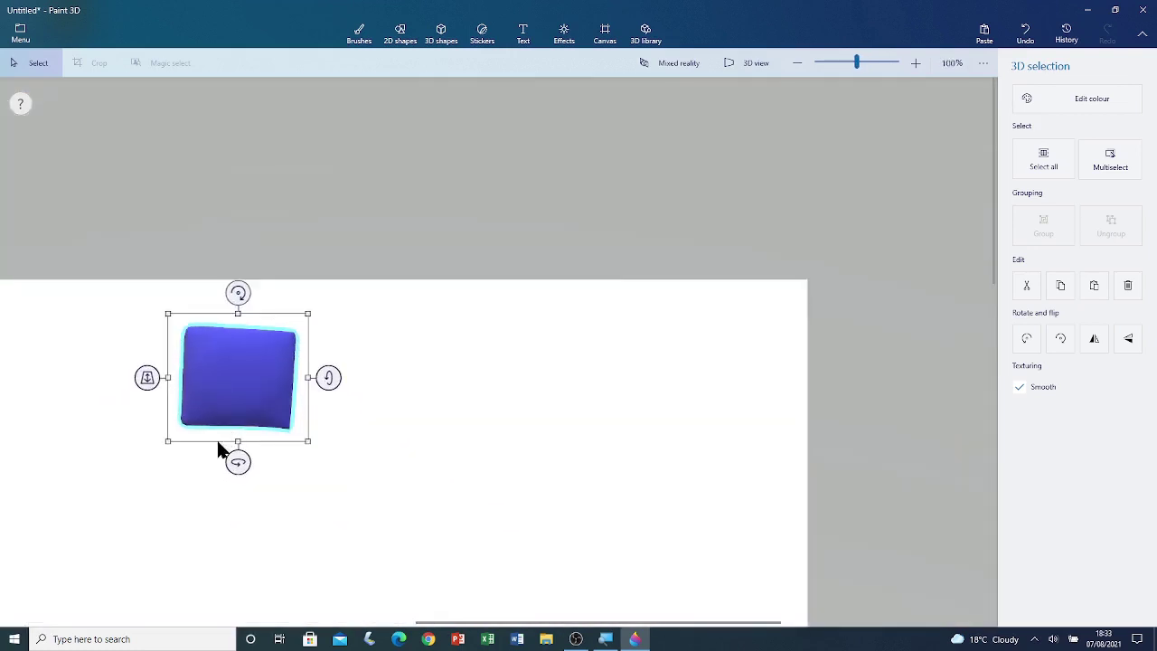
scroll(218, 449, "up", 1, "ctrl")
left_click_drag(248, 458, 324, 465)
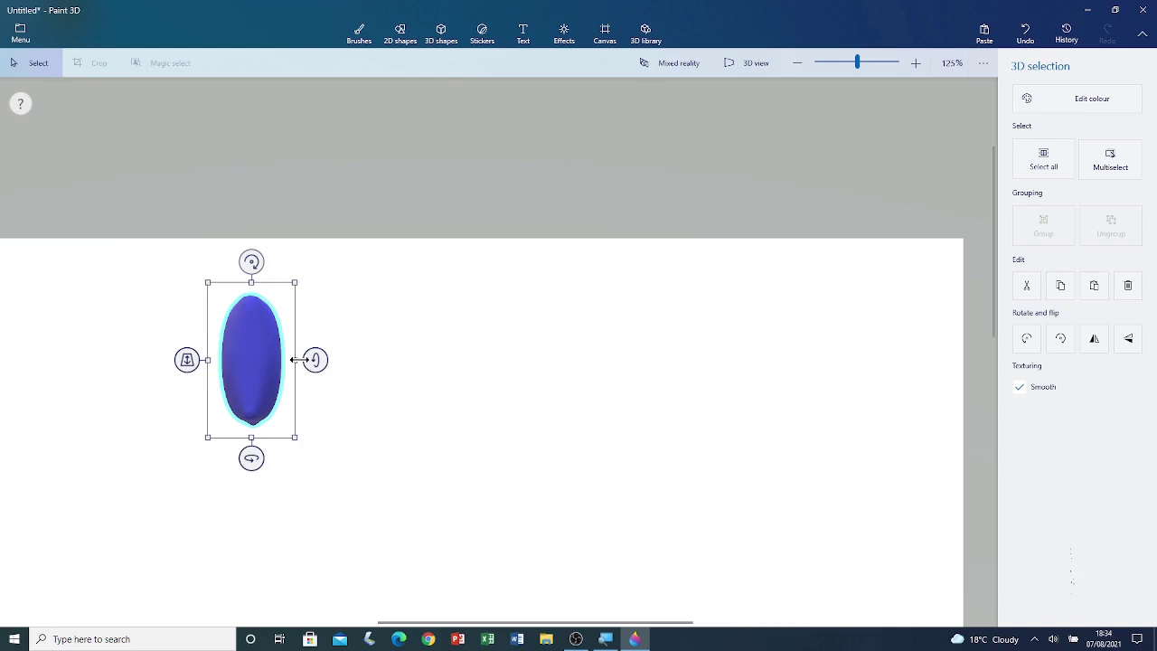
- Spin the oval to face forward, then tilt it into a slanted slab
left_click_drag(299, 358, 269, 361)
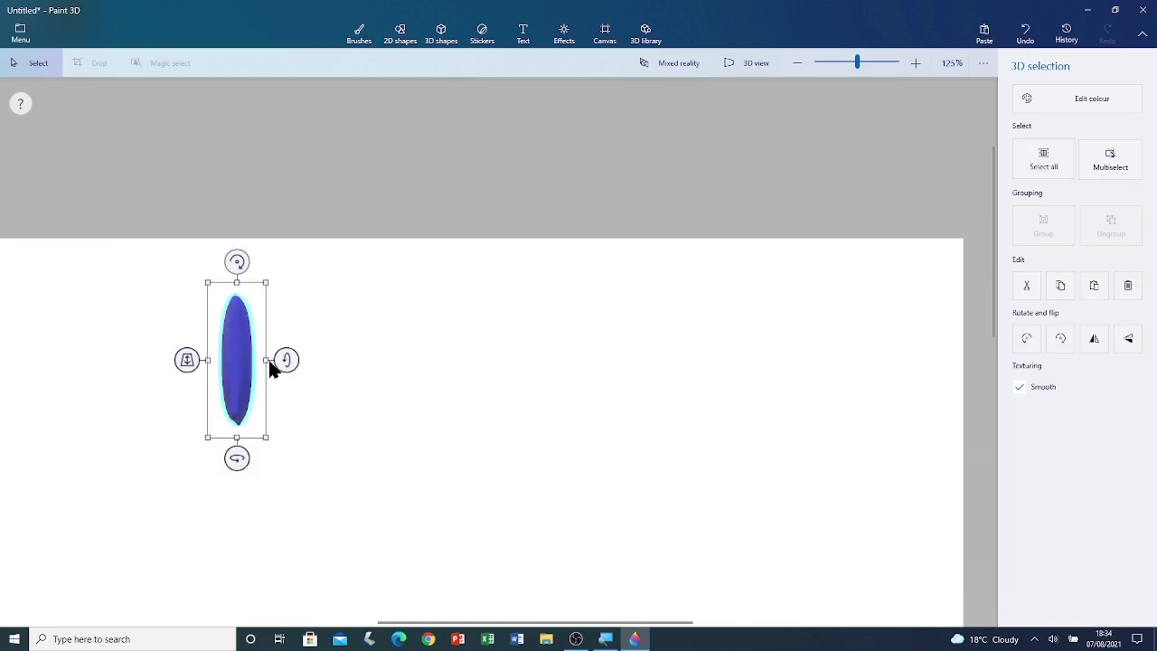
left_click_drag(246, 461, 209, 460)
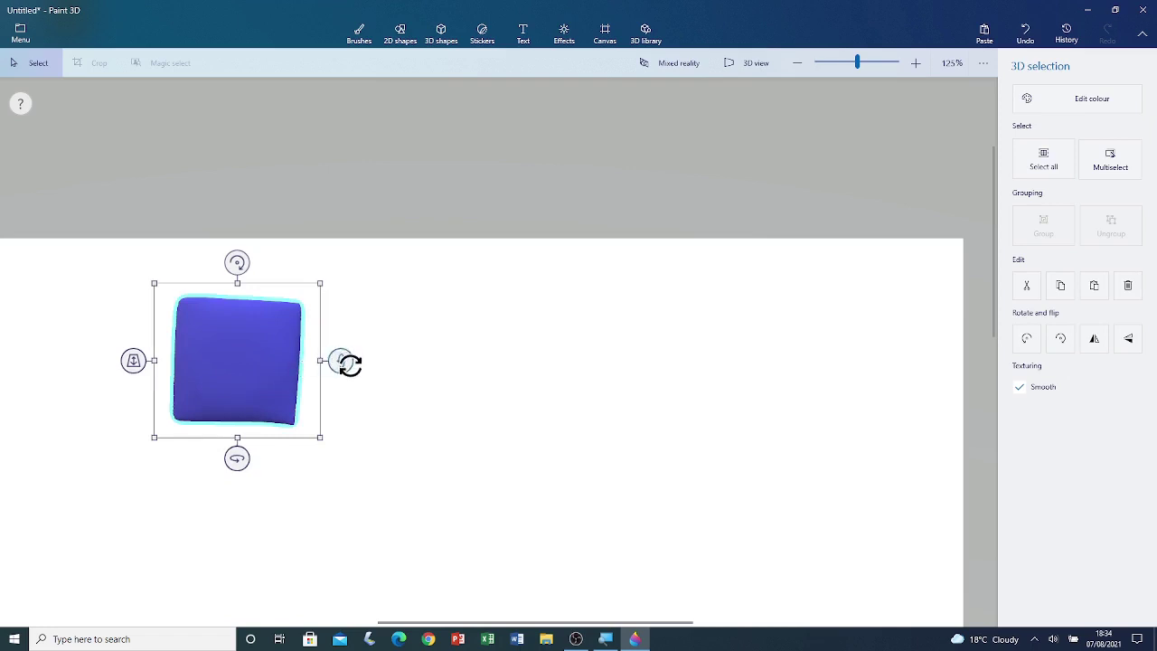
left_click_drag(343, 362, 328, 421)
left_click_drag(234, 459, 226, 458)
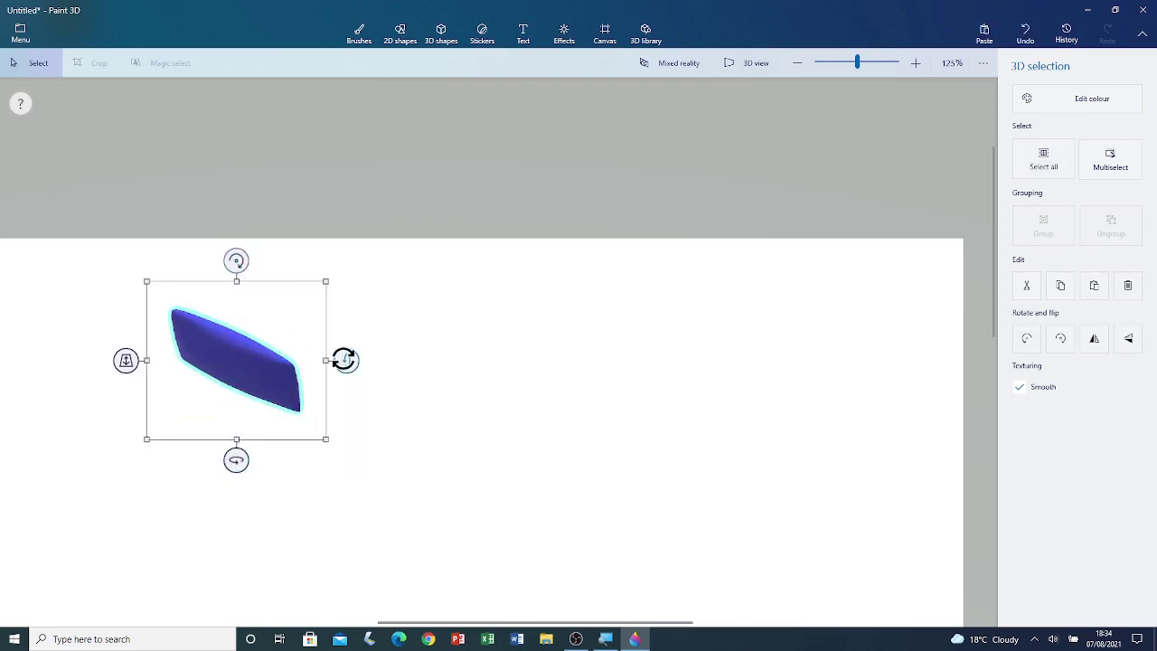
left_click_drag(344, 359, 380, 348)
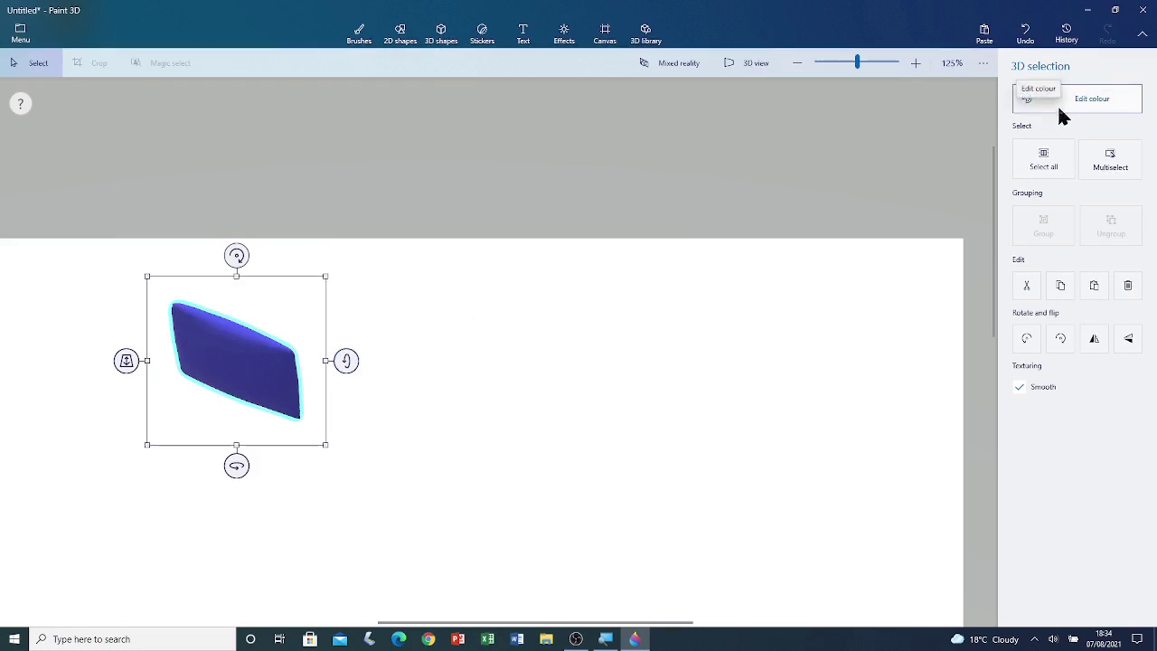
- Colour the slanted slab gold and return to the 3D shapes tools
left_click(1088, 106)
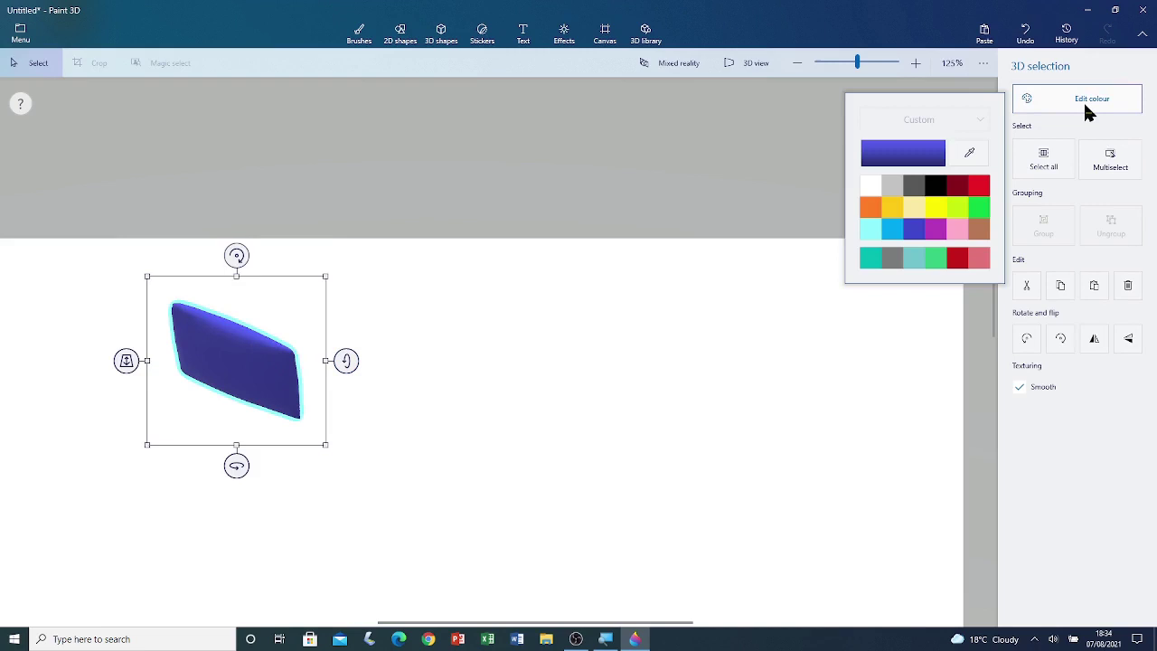
left_click(893, 208)
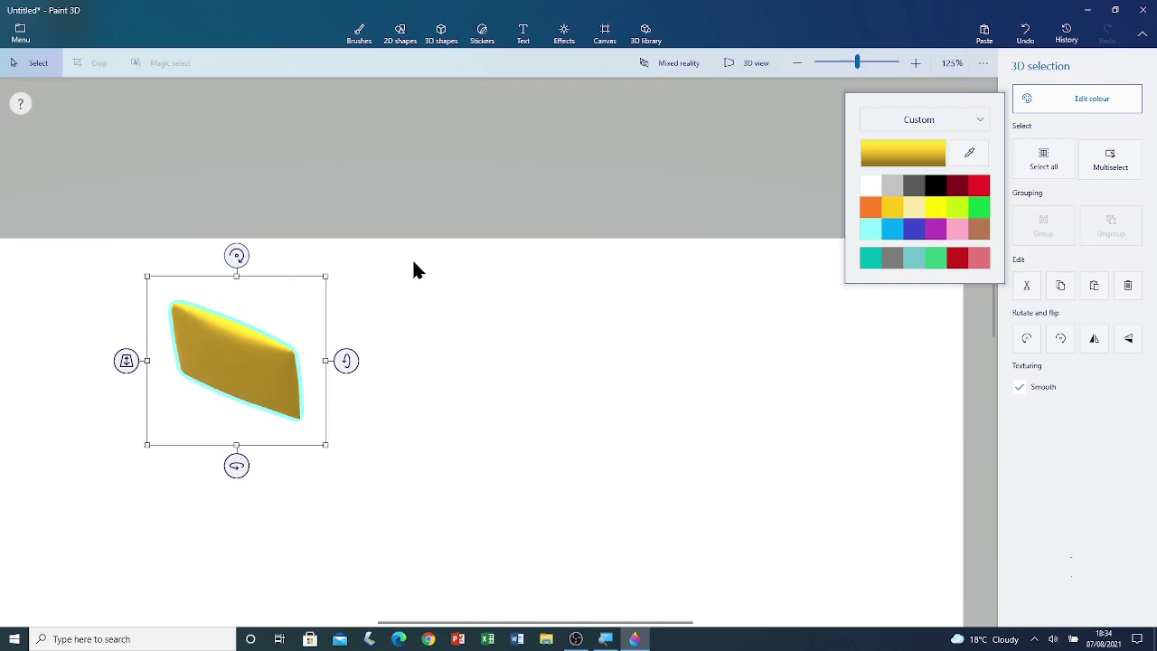
left_click(442, 34)
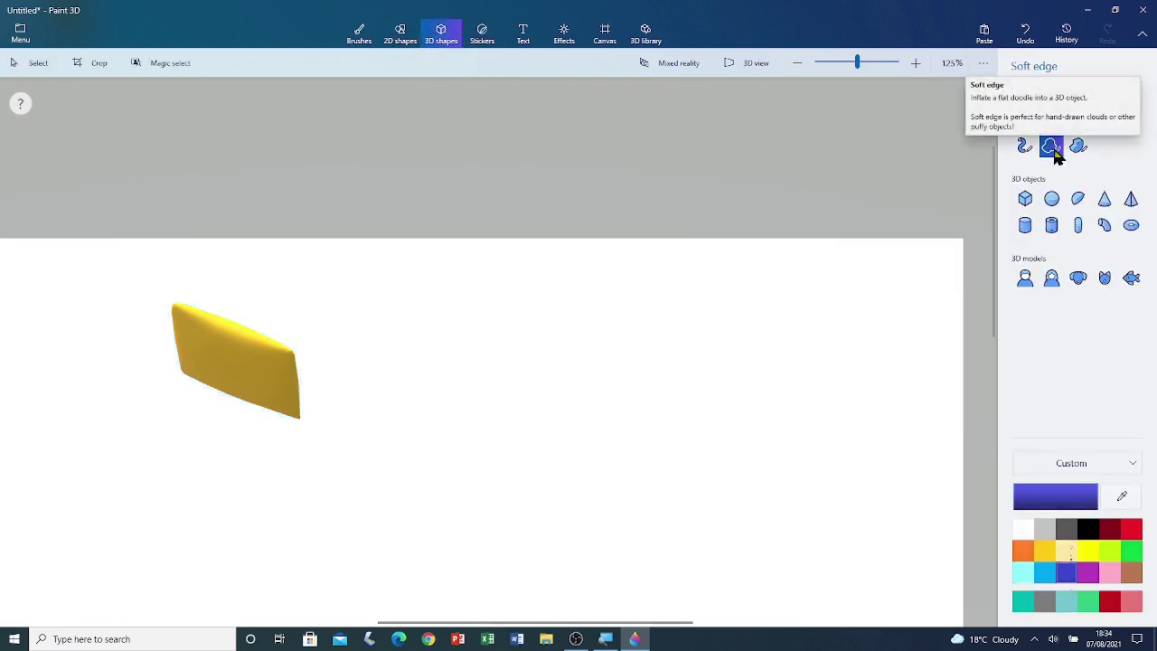
- Draw and close a triangle outline right of the gold slab, inflating it into a blue doodle
scroll(488, 326, "down", 3)
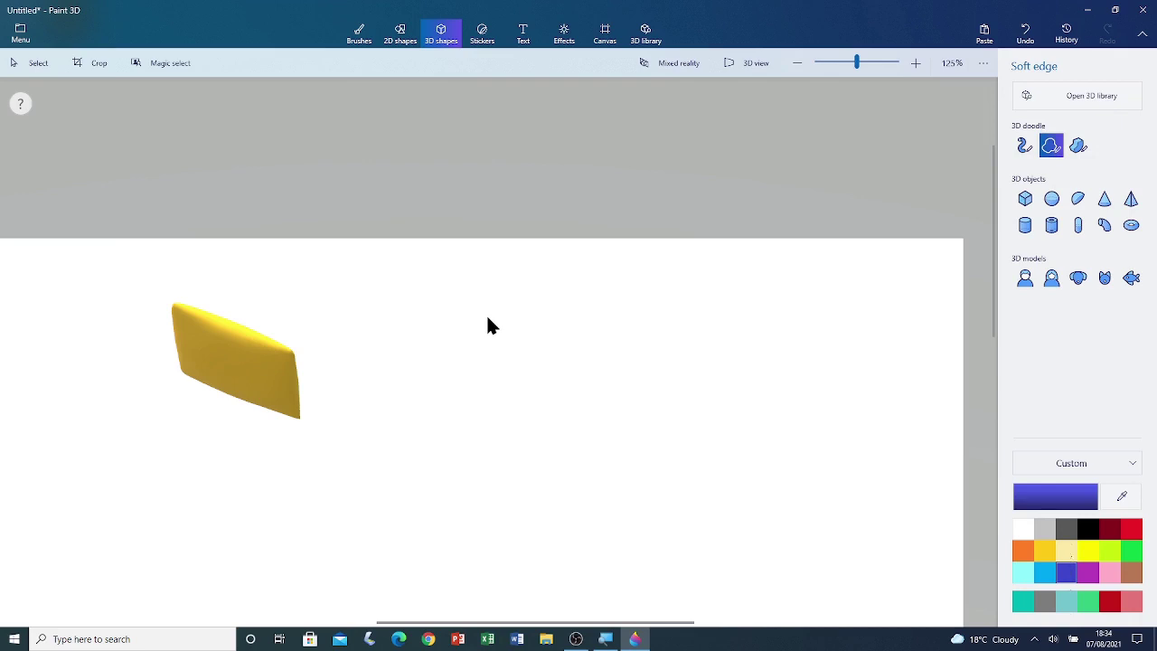
scroll(380, 371, "up", 3)
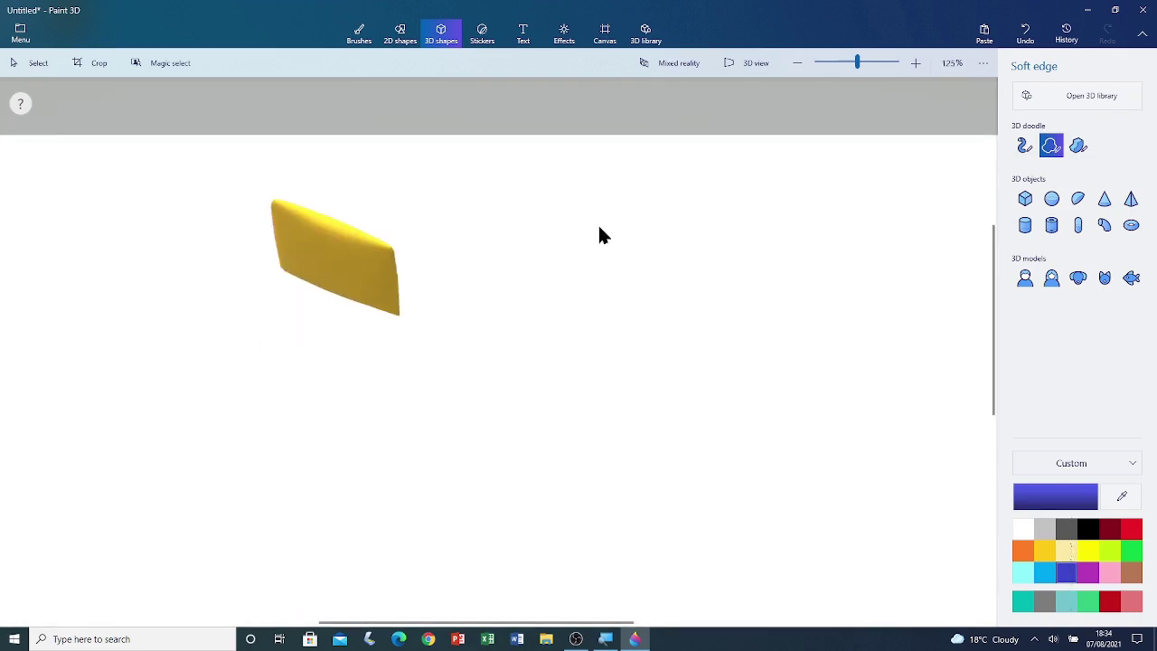
left_click(599, 231)
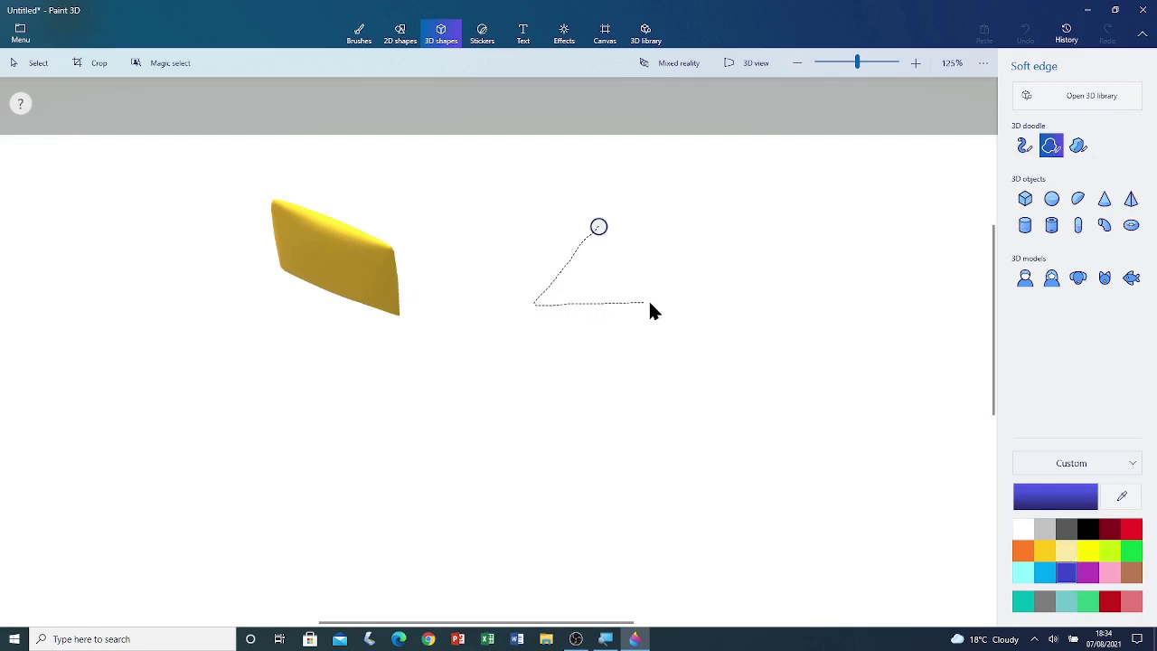
left_click(598, 228)
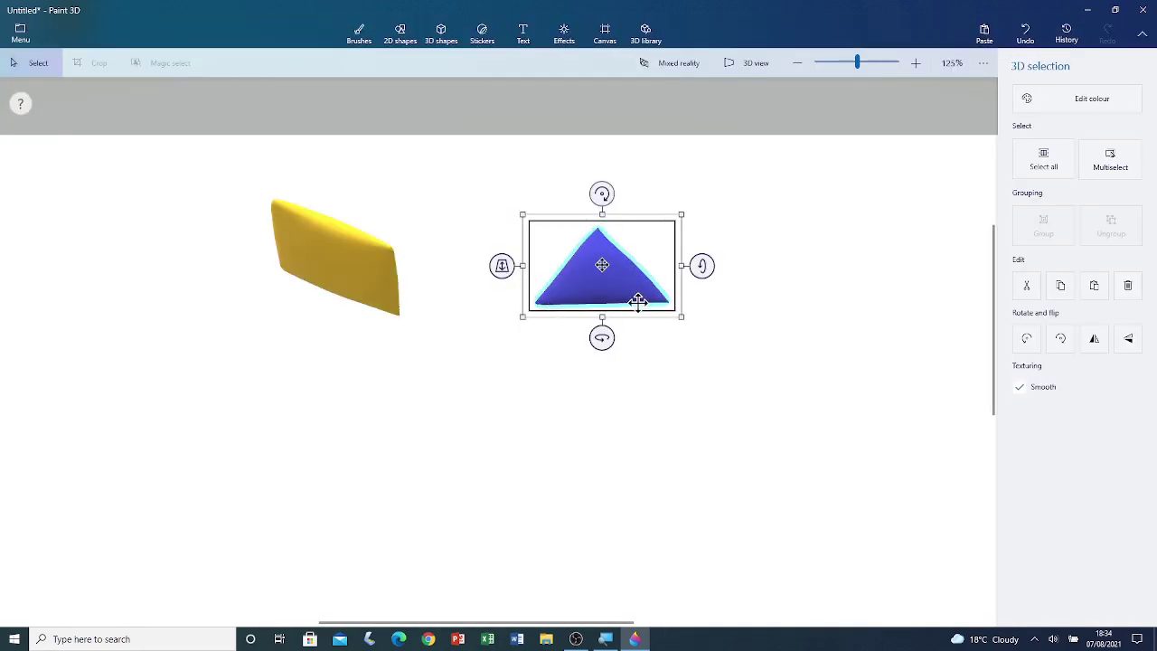
scroll(517, 275, "up", 10)
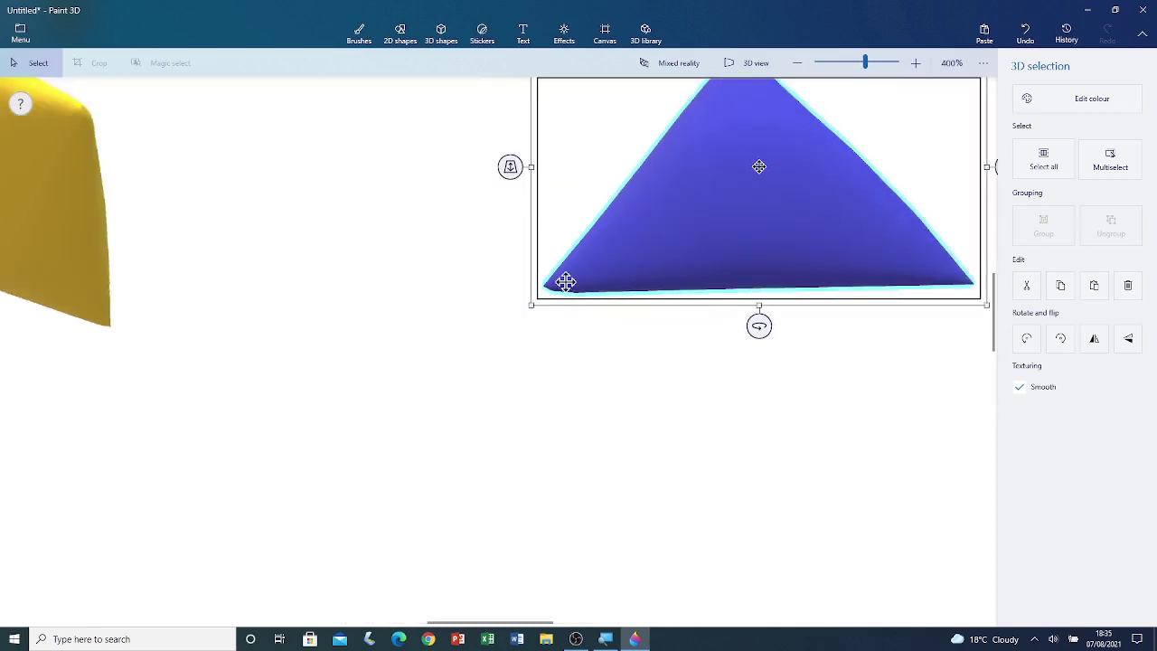
scroll(566, 283, "up", 3)
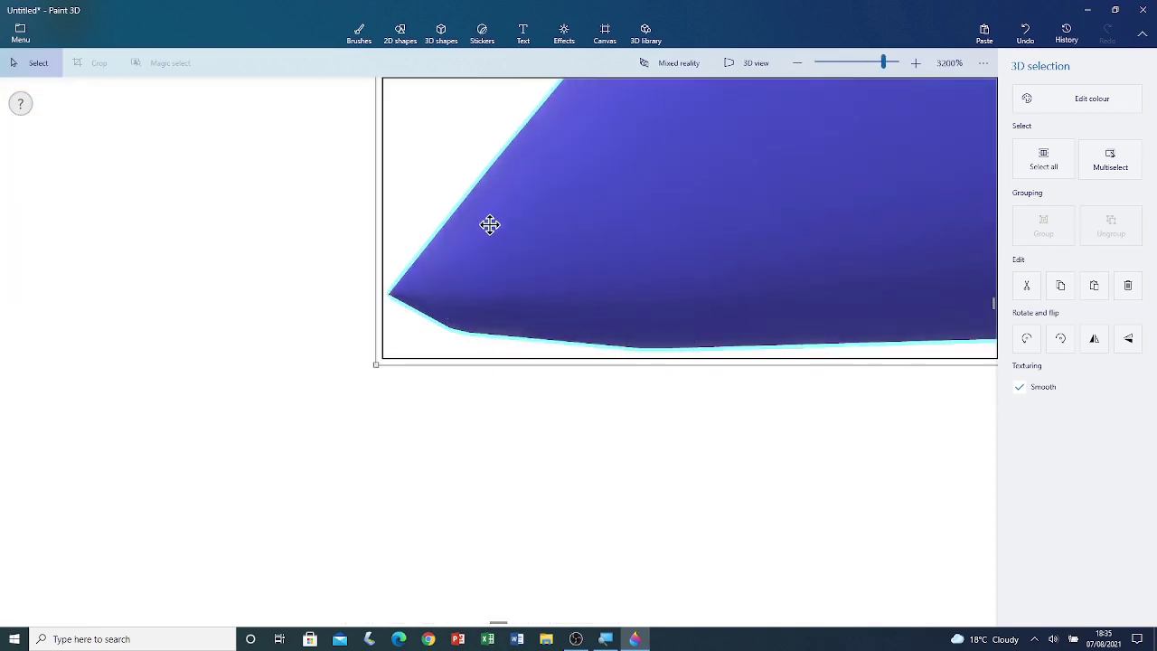
scroll(510, 239, "down", 5)
scroll(521, 245, "down", 6)
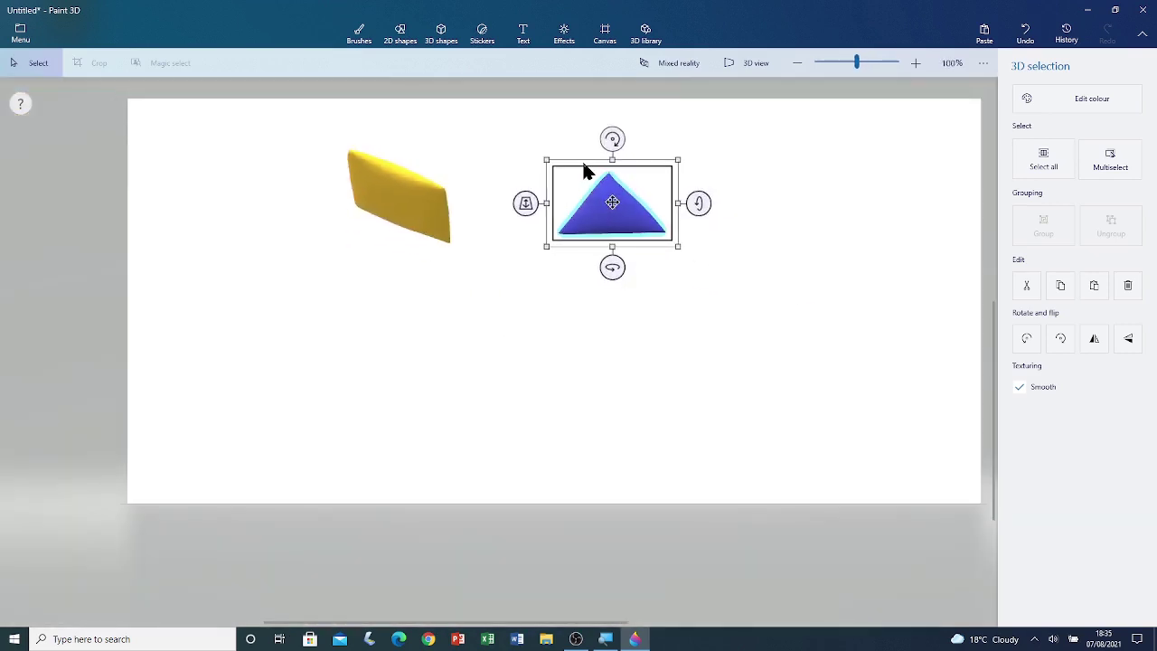
scroll(632, 167, "up", 3)
scroll(753, 392, "down", 1)
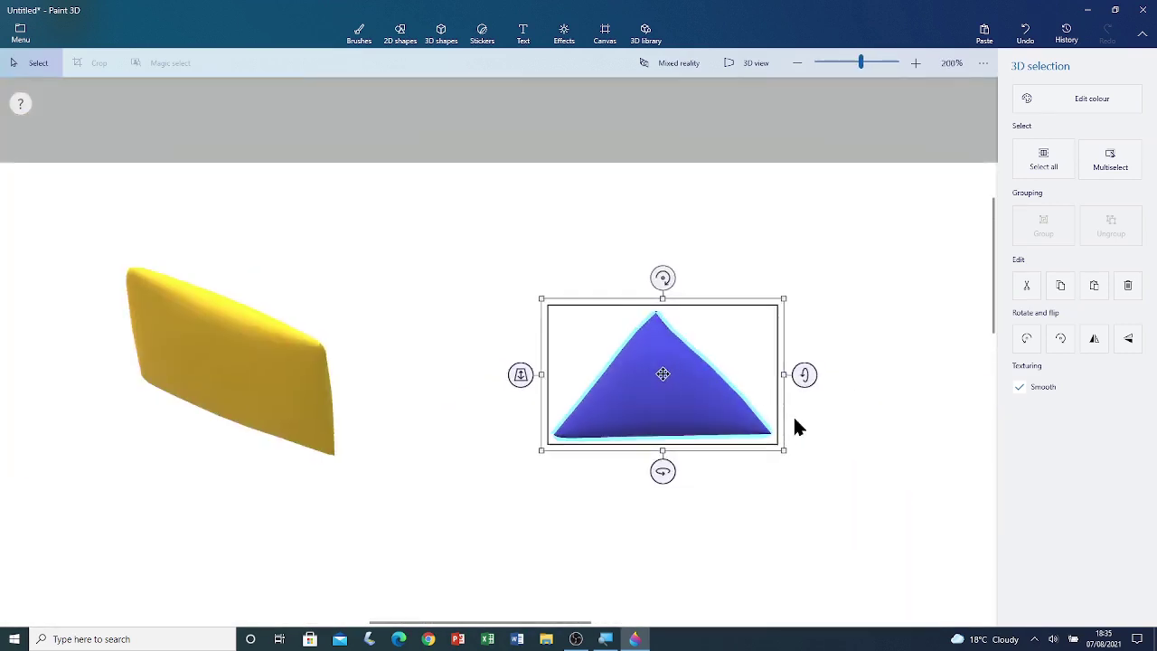
scroll(793, 414, "up", 4)
scroll(694, 437, "up", 1)
scroll(694, 461, "down", 4)
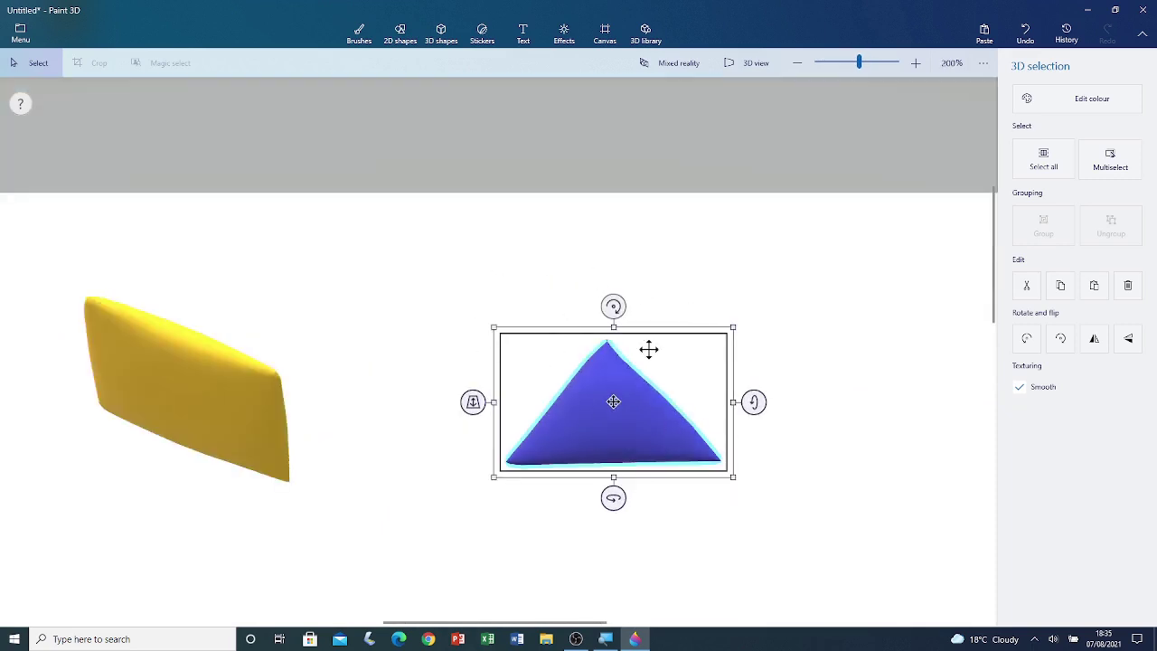
- Deselect the triangle, zoom out, and pick the Soft edge 3D doodle tool again
left_click(469, 260)
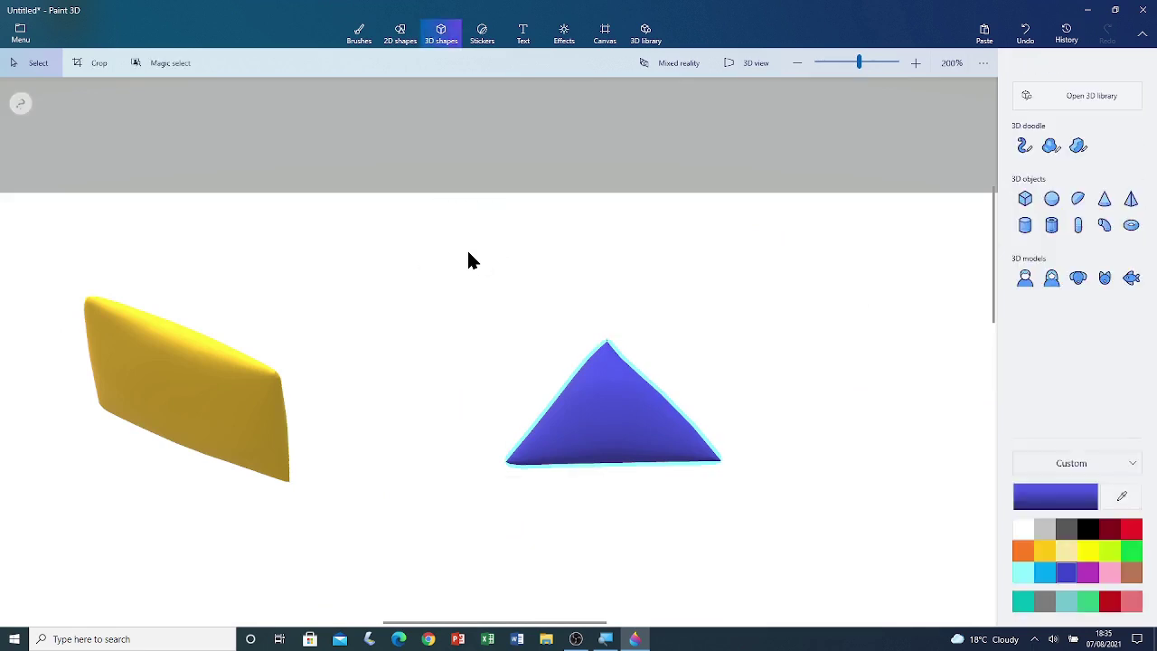
scroll(468, 260, "down", 5)
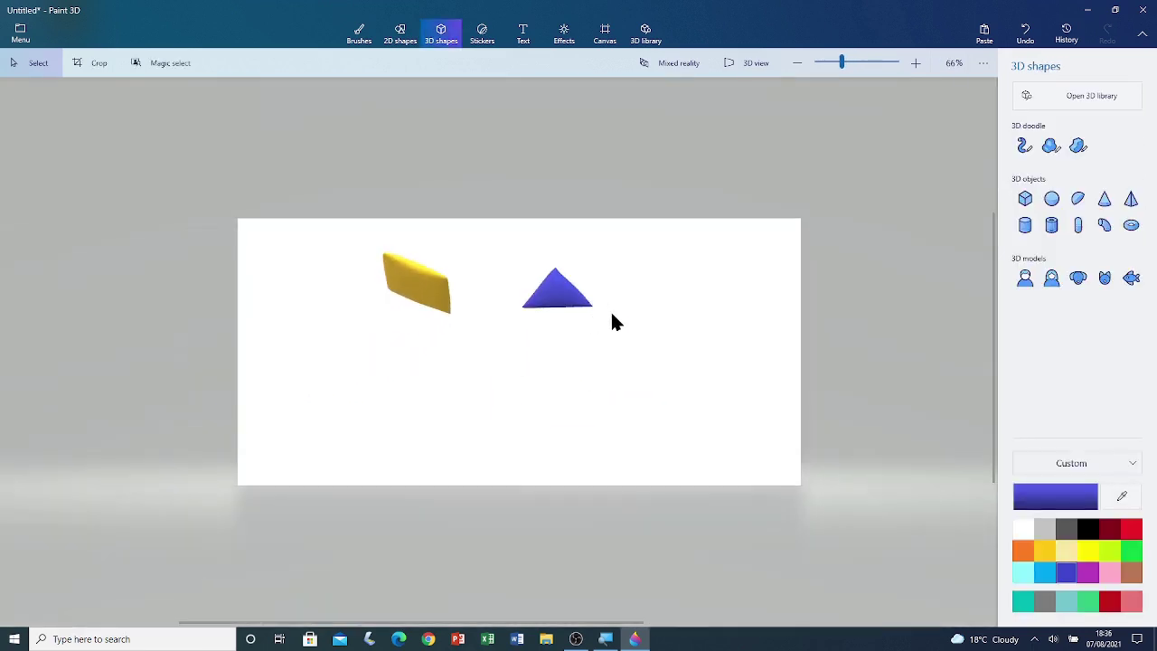
left_click(1048, 147)
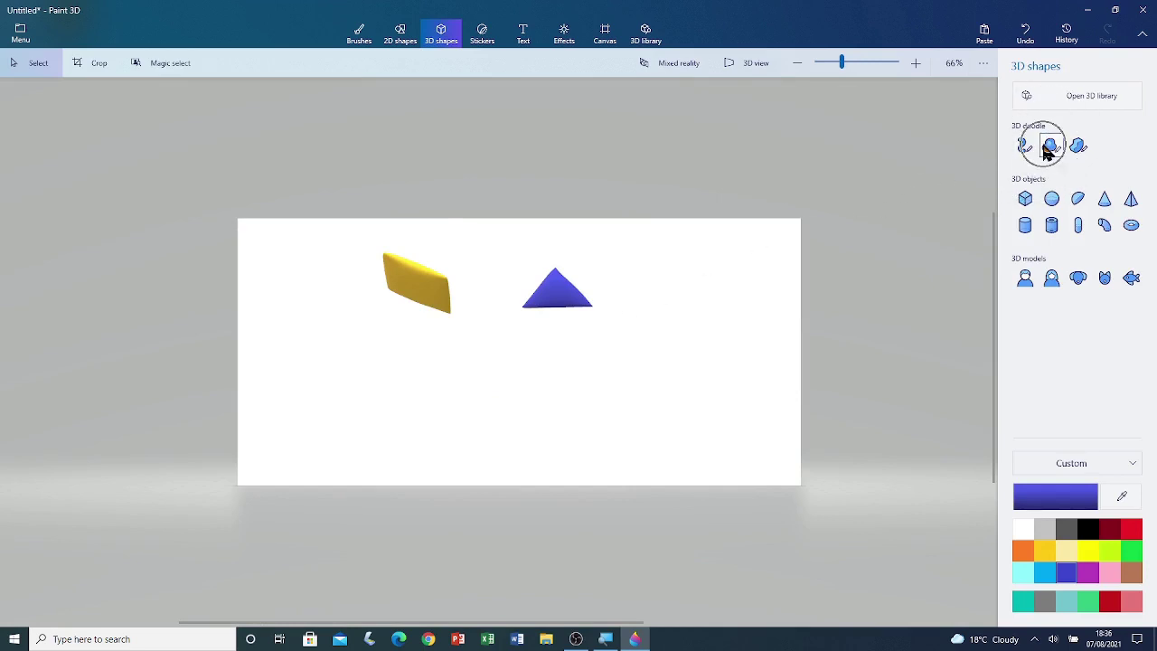
- Trace a bottle outline with body and neck to the right of the triangle
left_click(685, 306)
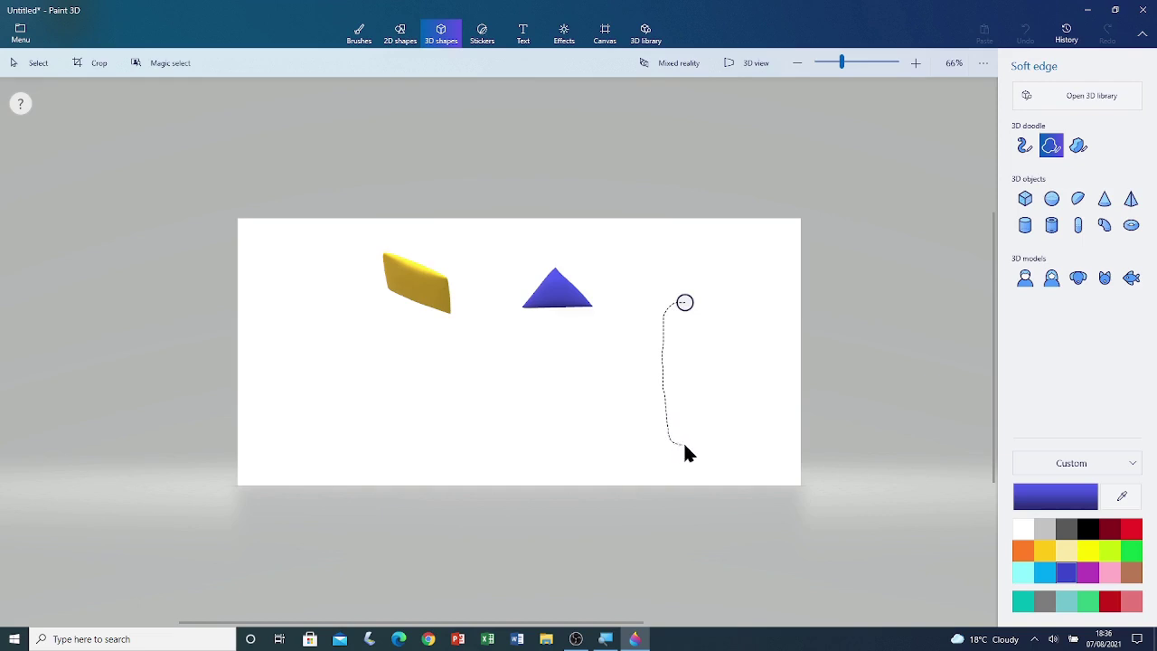
left_click_drag(740, 437, 733, 306)
left_click_drag(704, 302, 694, 254)
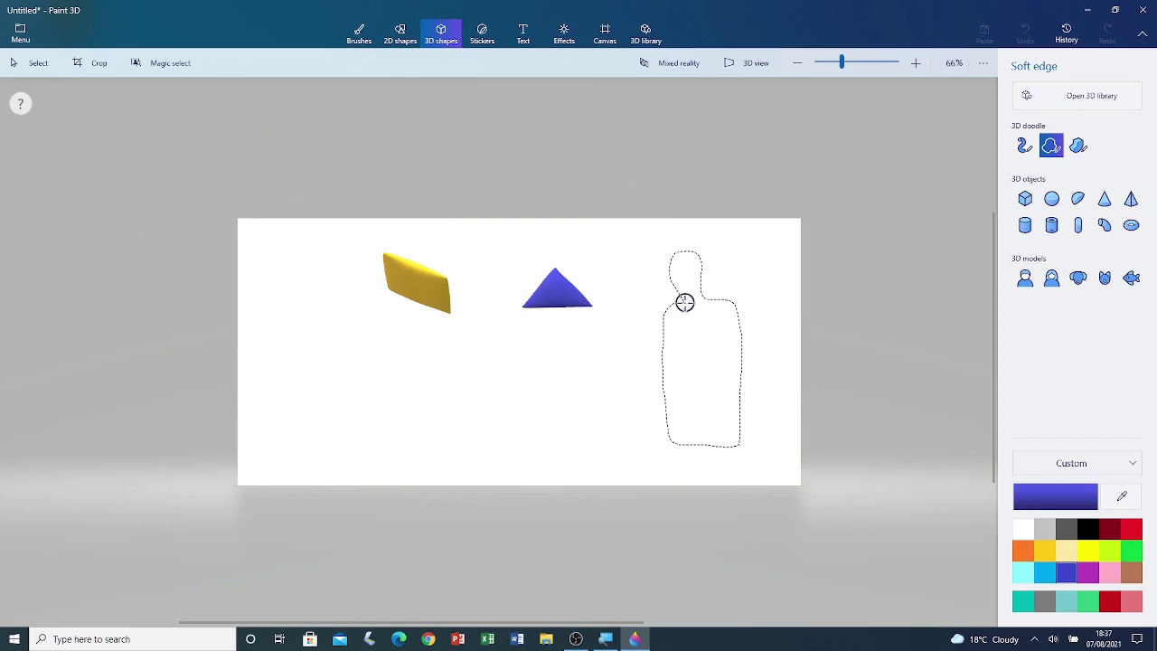
- Close the bottle outline into a 3D doodle, colour it green, and deselect it
left_click(684, 303)
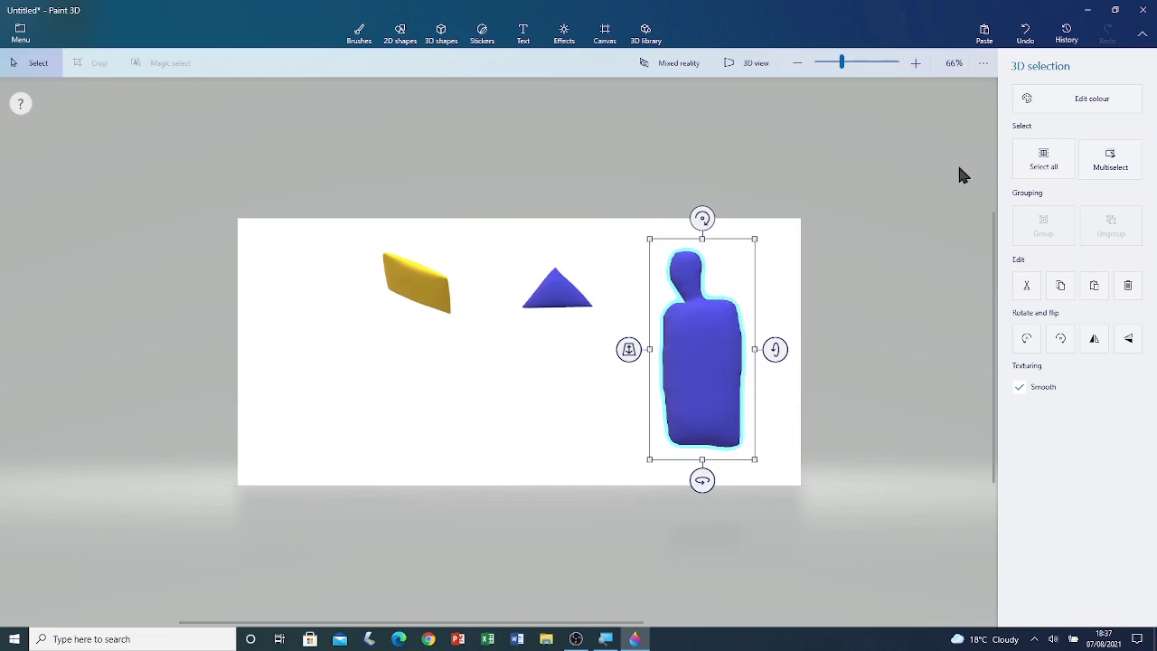
left_click(1094, 97)
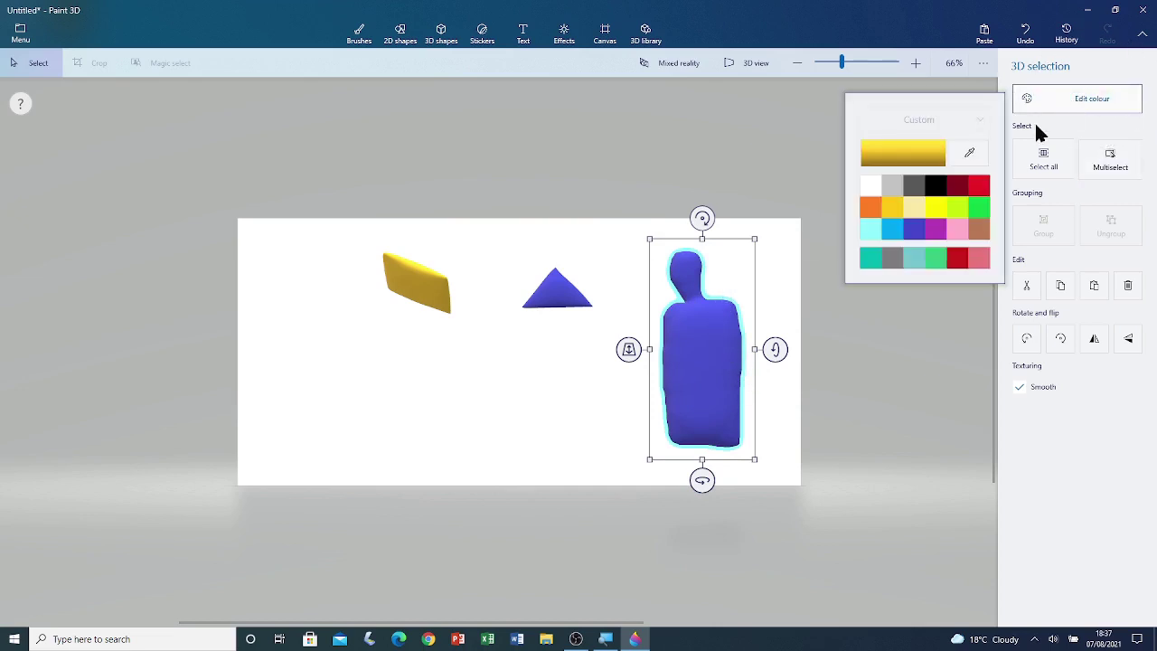
left_click(981, 211)
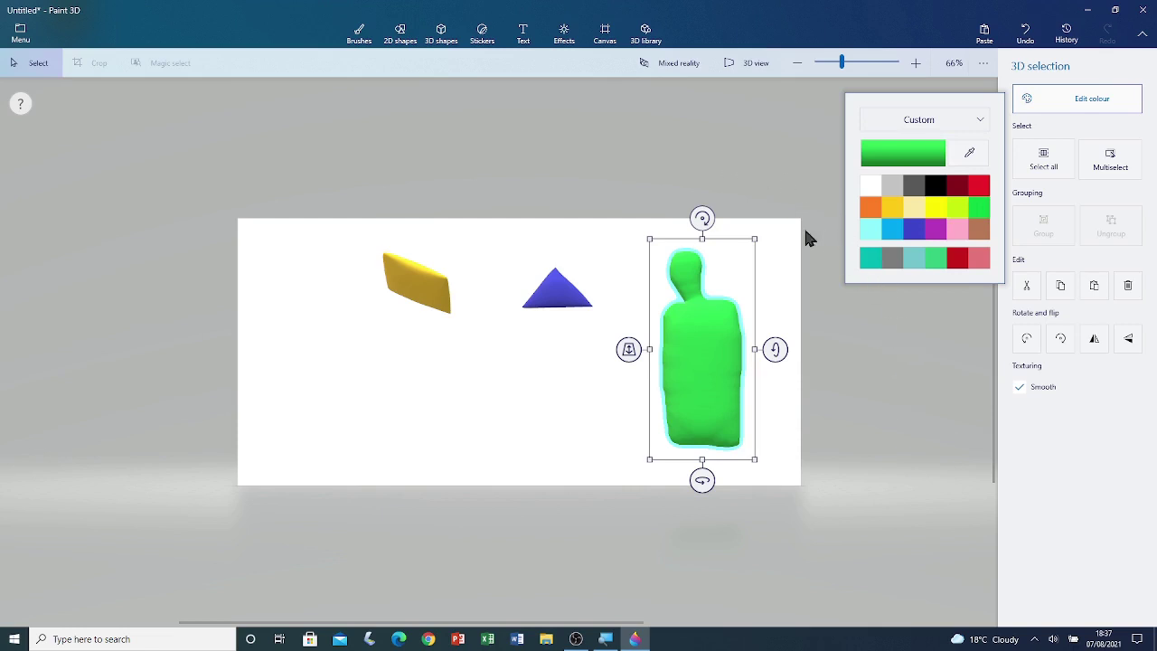
left_click(738, 158)
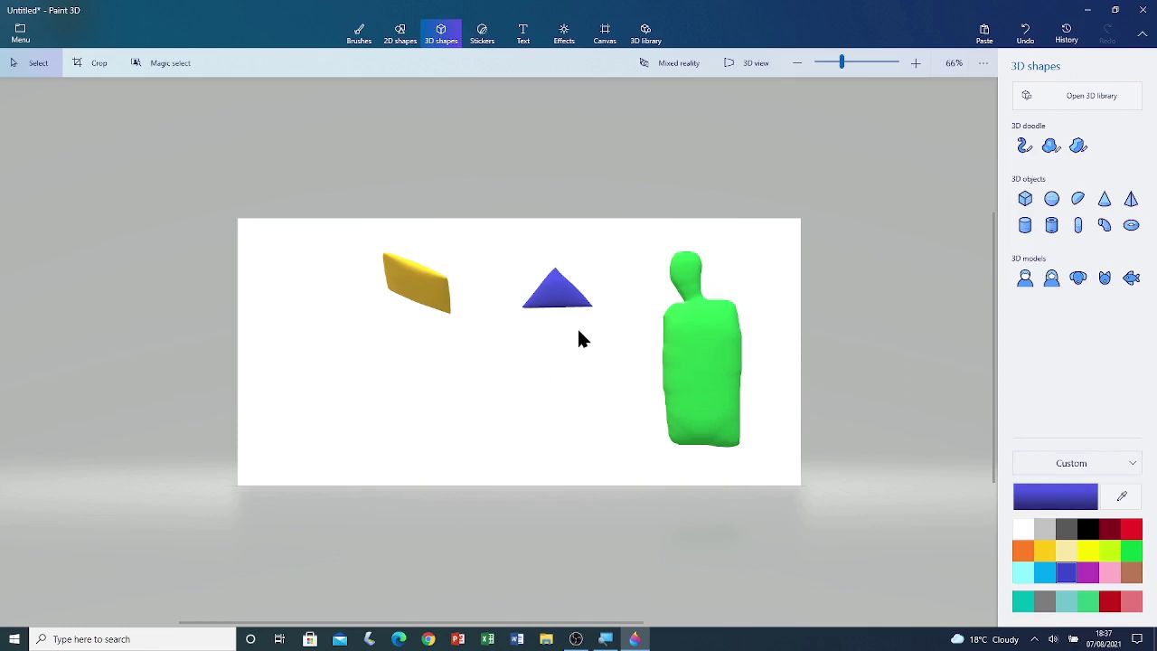
- Save the three-doodle canvas via Save as as a Paint 3D project titled 'Soft Edge Tool'
left_click(16, 34)
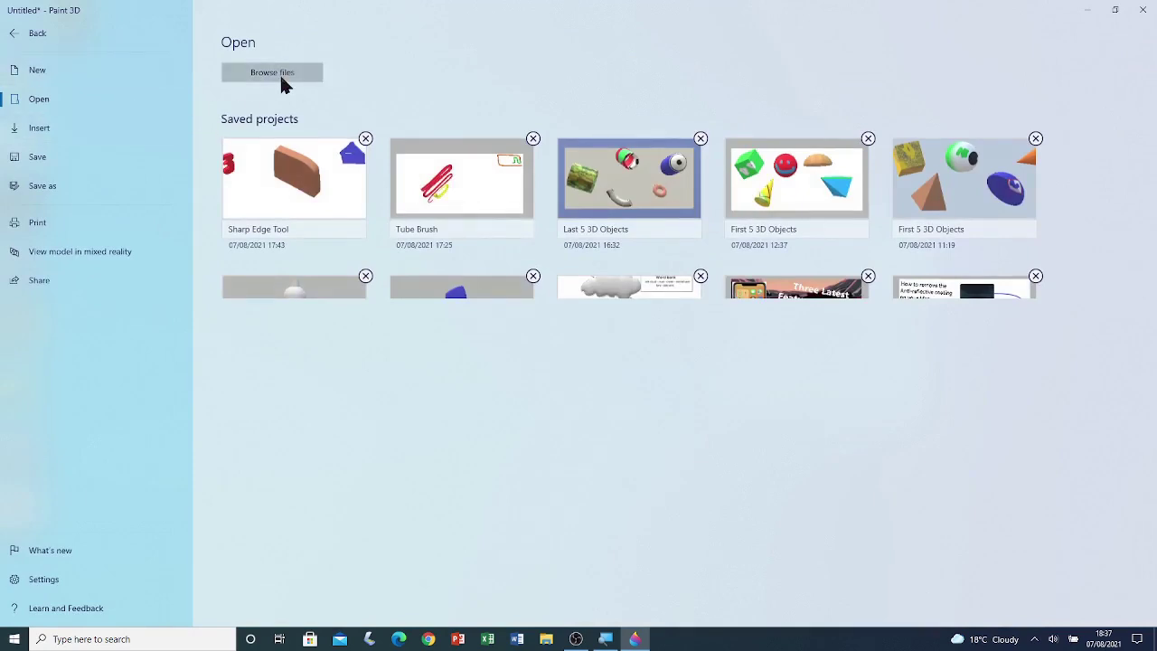
left_click(50, 157)
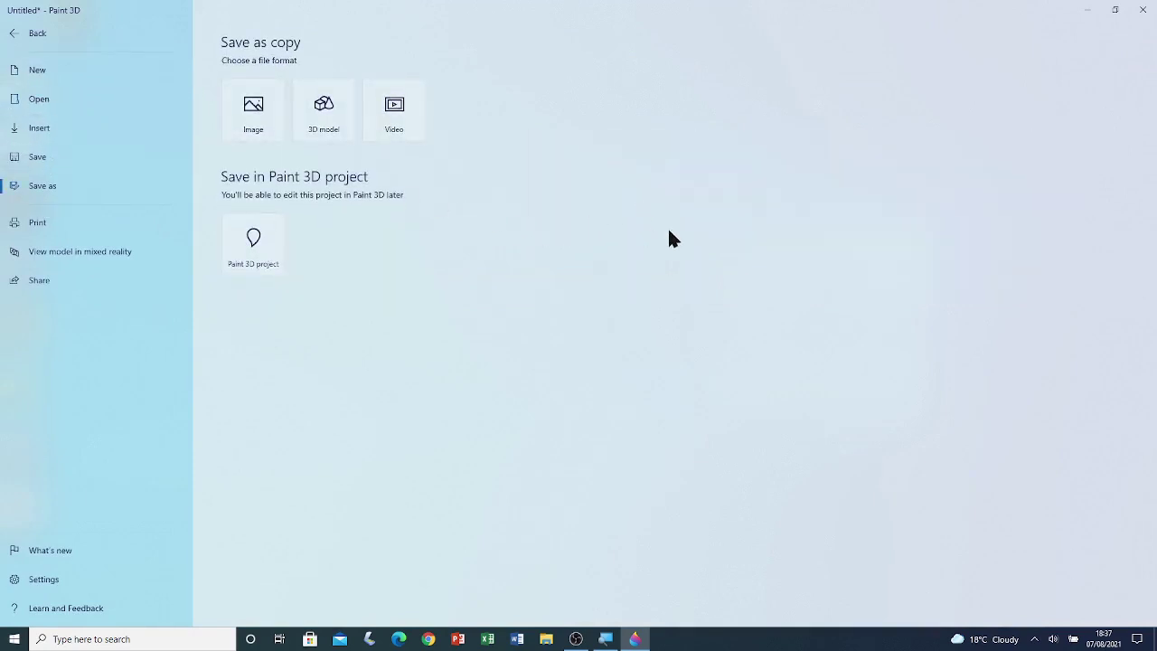
left_click(254, 241)
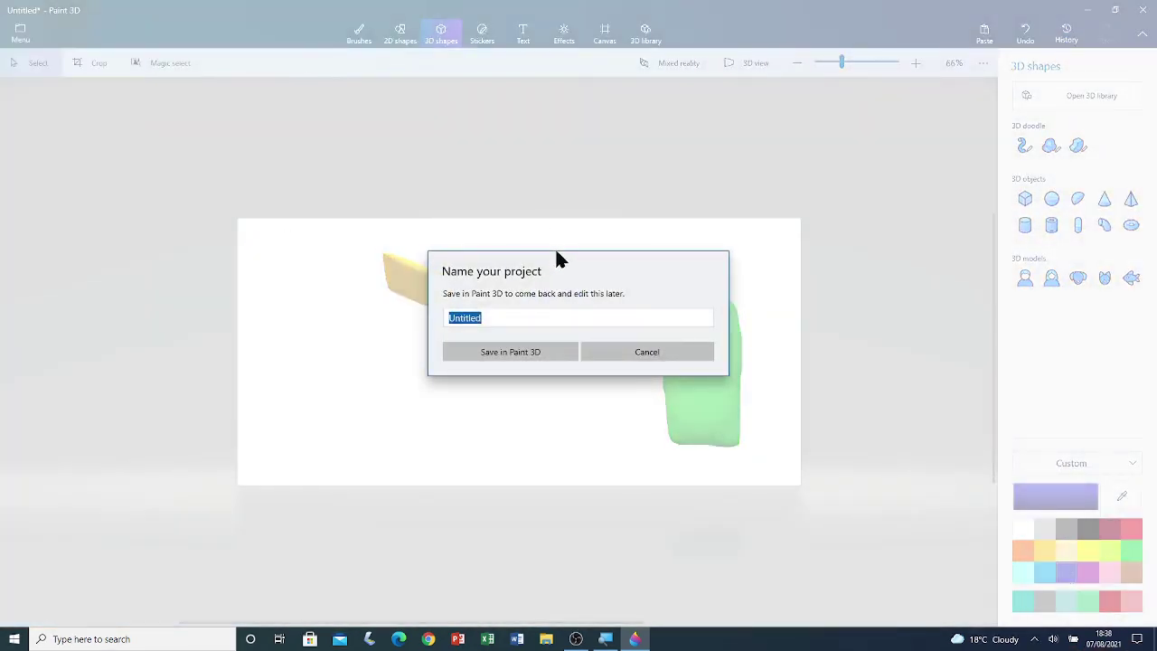
type("Soft Edge Tool")
left_click(536, 352)
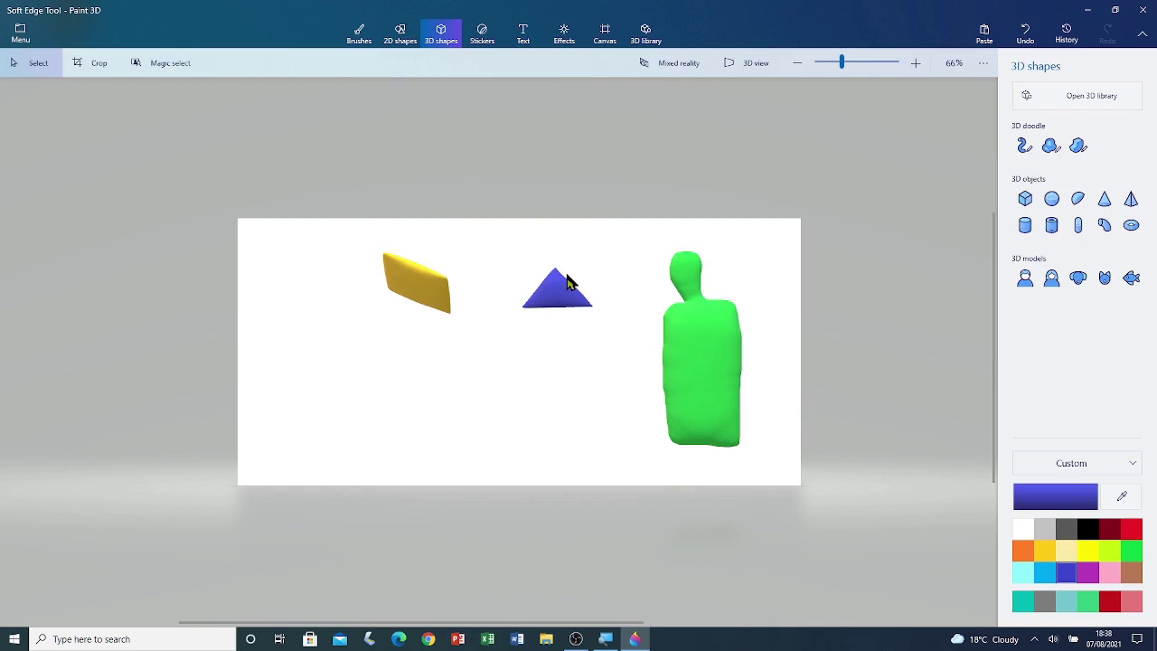
- Close Paint 3D, subscribe on YouTube with All notifications, and like the Python introduction video
left_click(1142, 10)
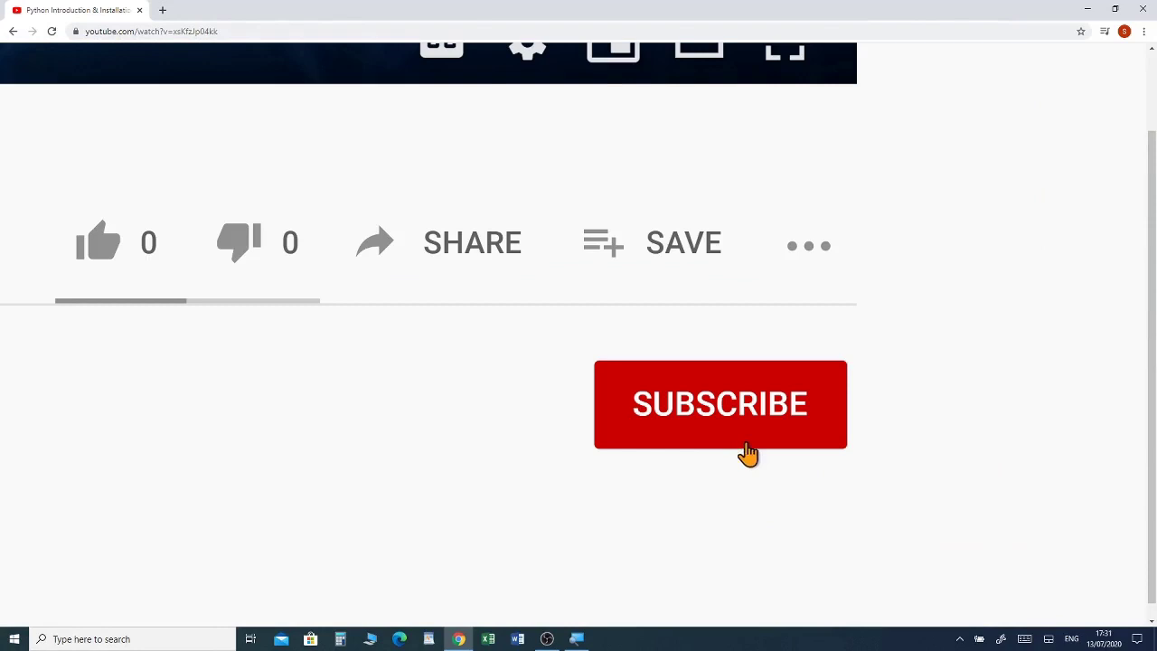
left_click(748, 451)
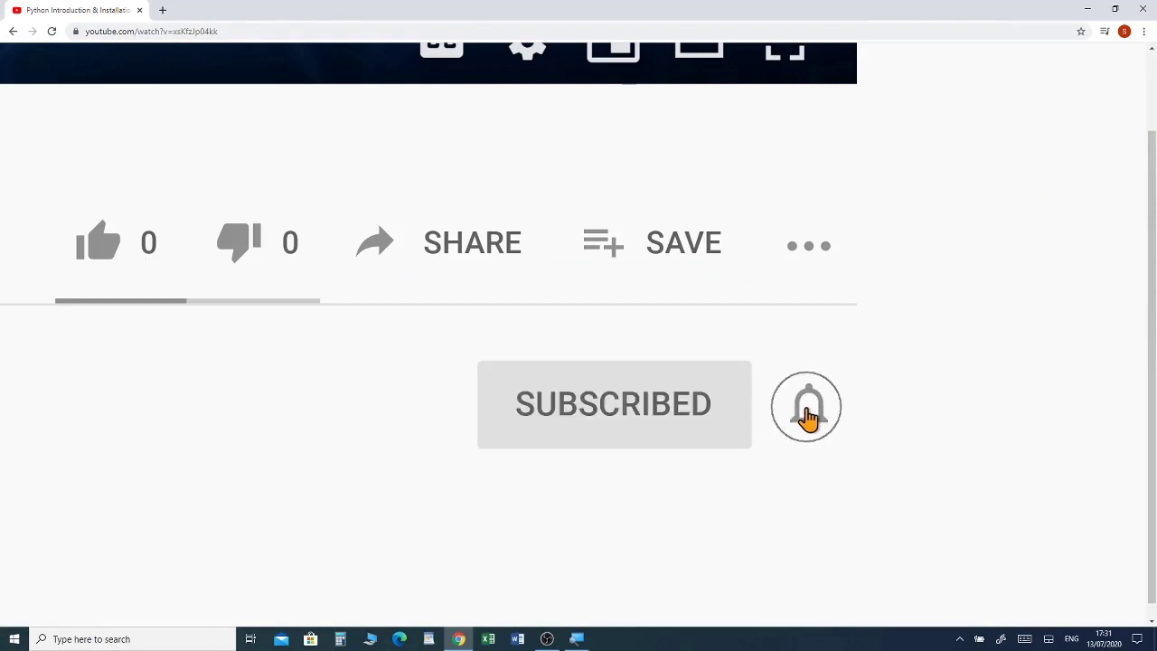
left_click(806, 416)
left_click(918, 403)
left_click(398, 237)
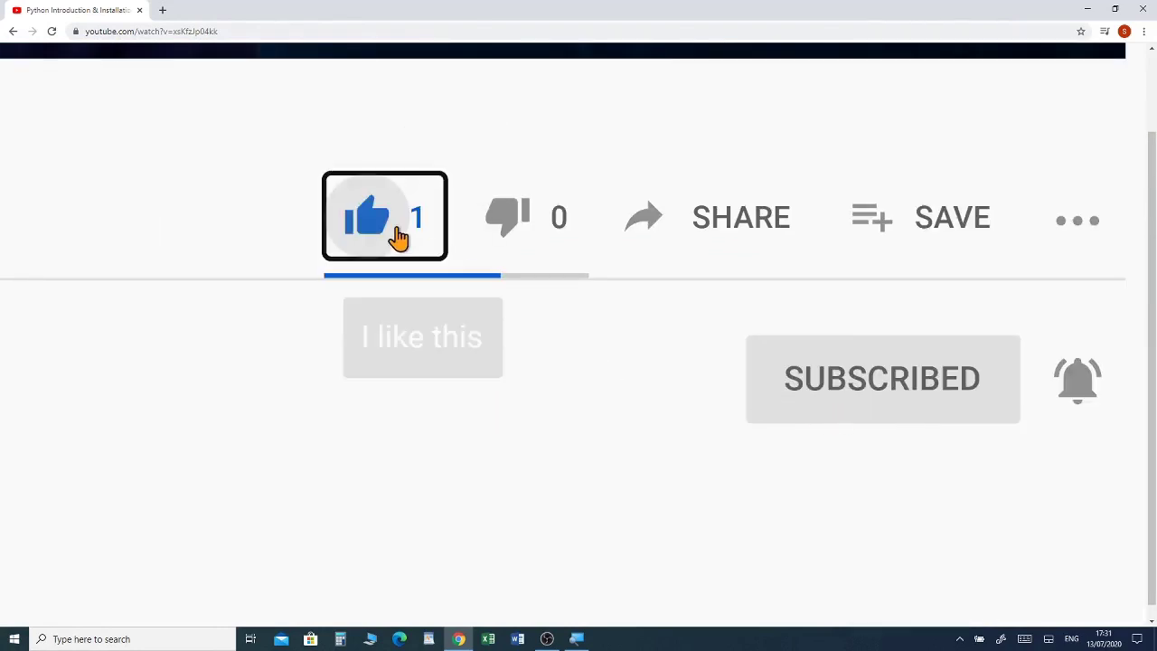